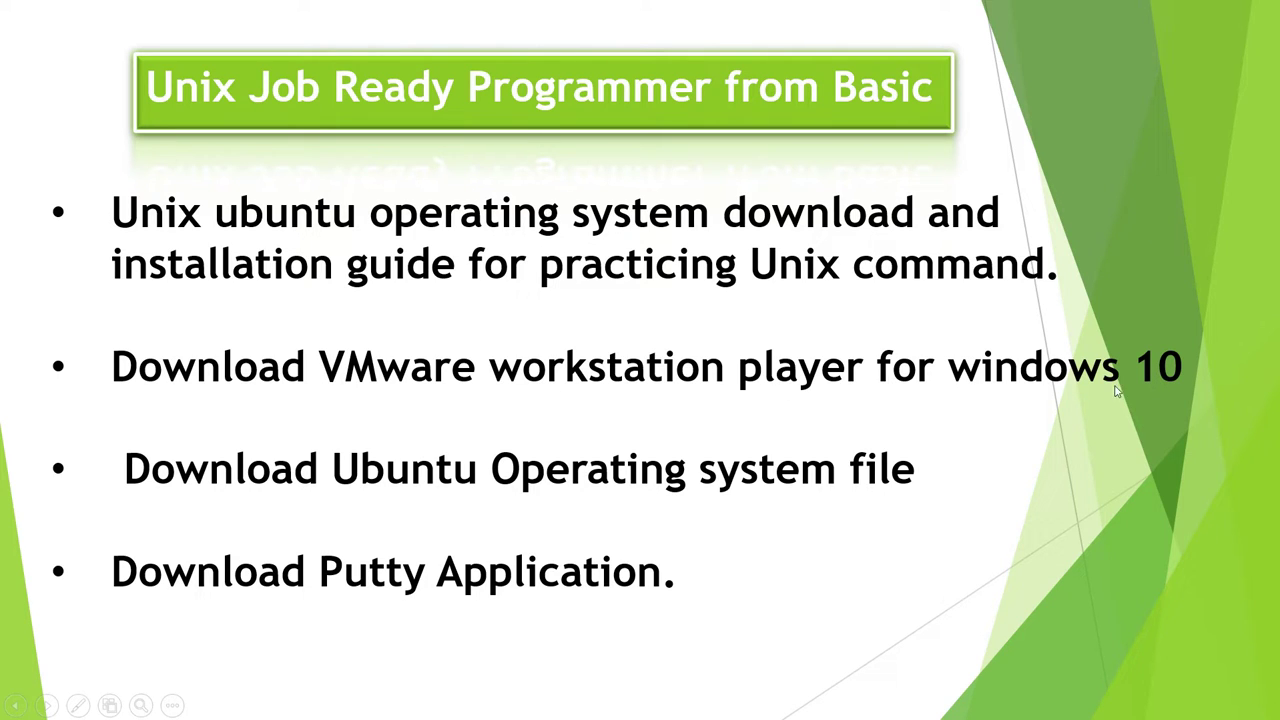
- End the slide show to edit the 'Unix ubuntu operating system installation' slide in Normal view
{"action": "key", "text": "Escape"}
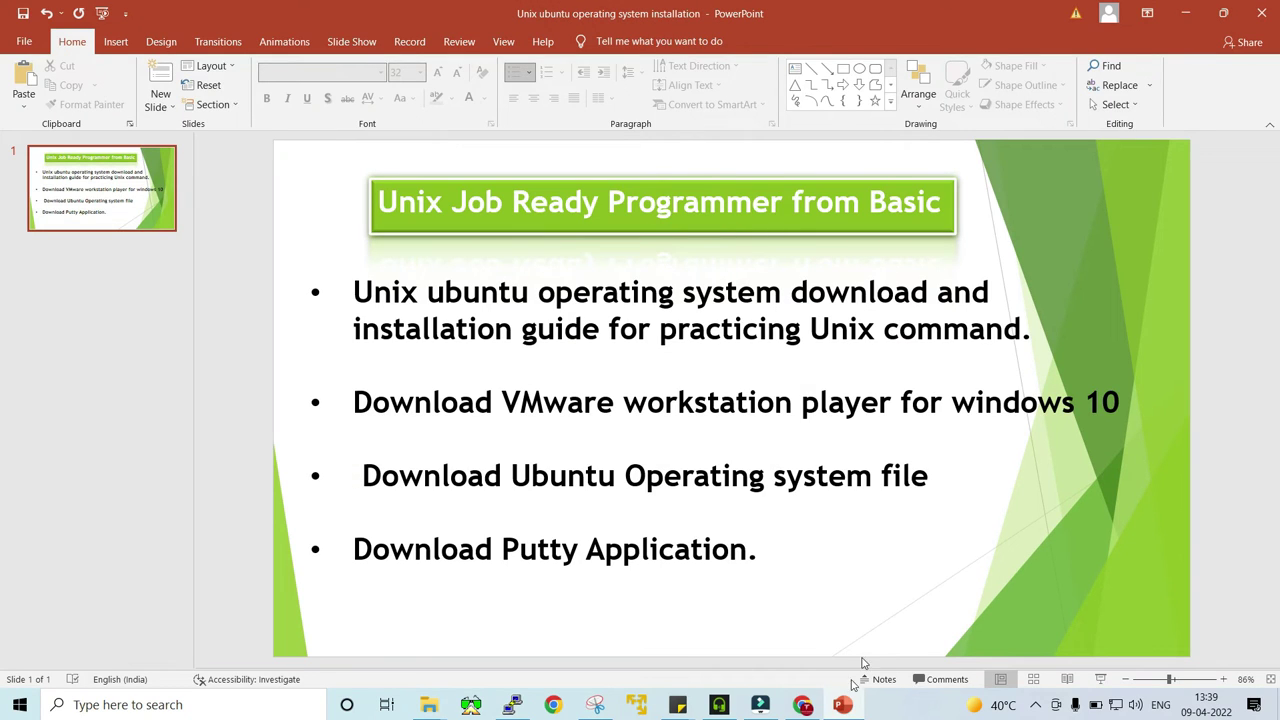
- Bring up Chrome's Google results for VMware Workstation Player and scroll to the vmware.com result
{"action": "left_click", "coordinate": [802, 705]}
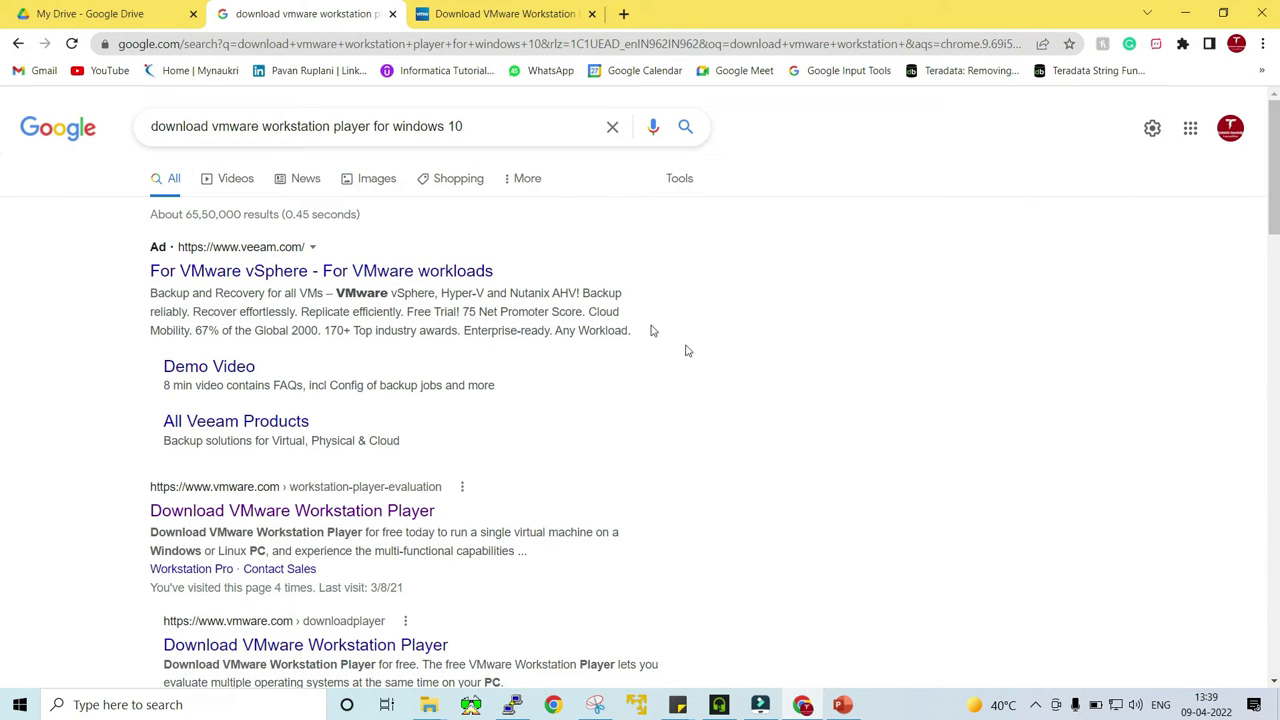
{"action": "left_click", "coordinate": [495, 126]}
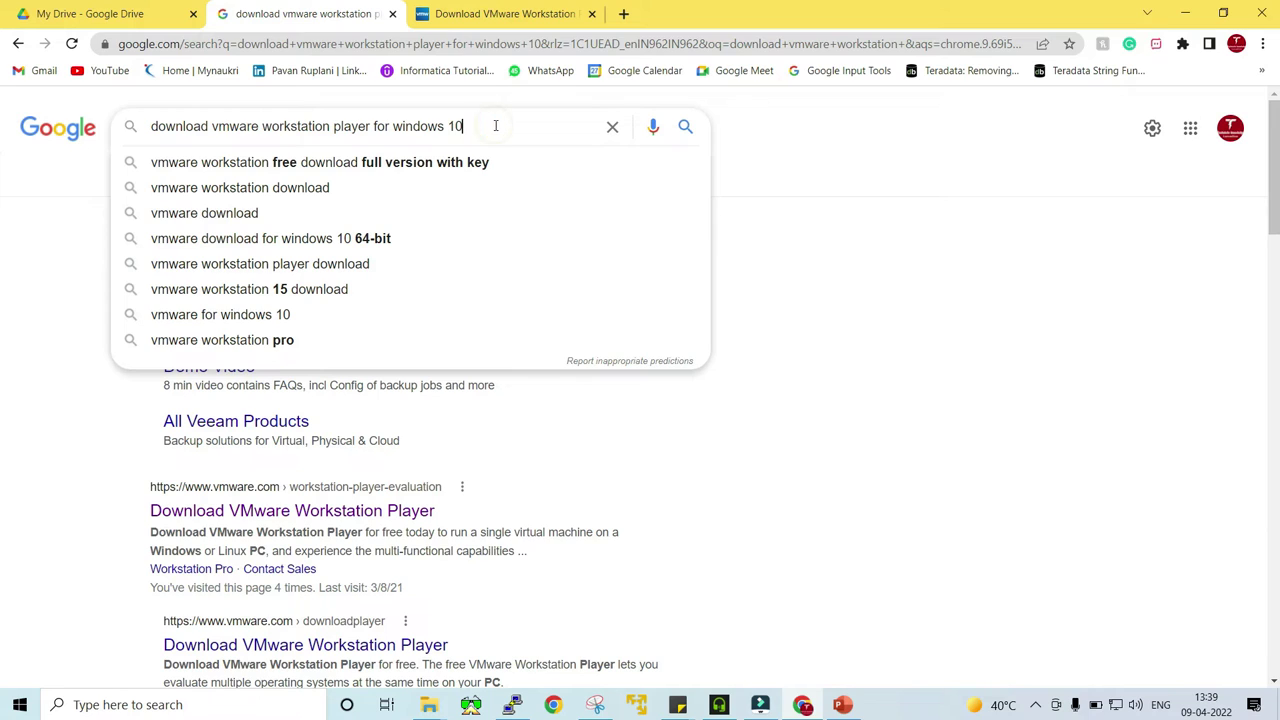
{"action": "left_click", "coordinate": [890, 236]}
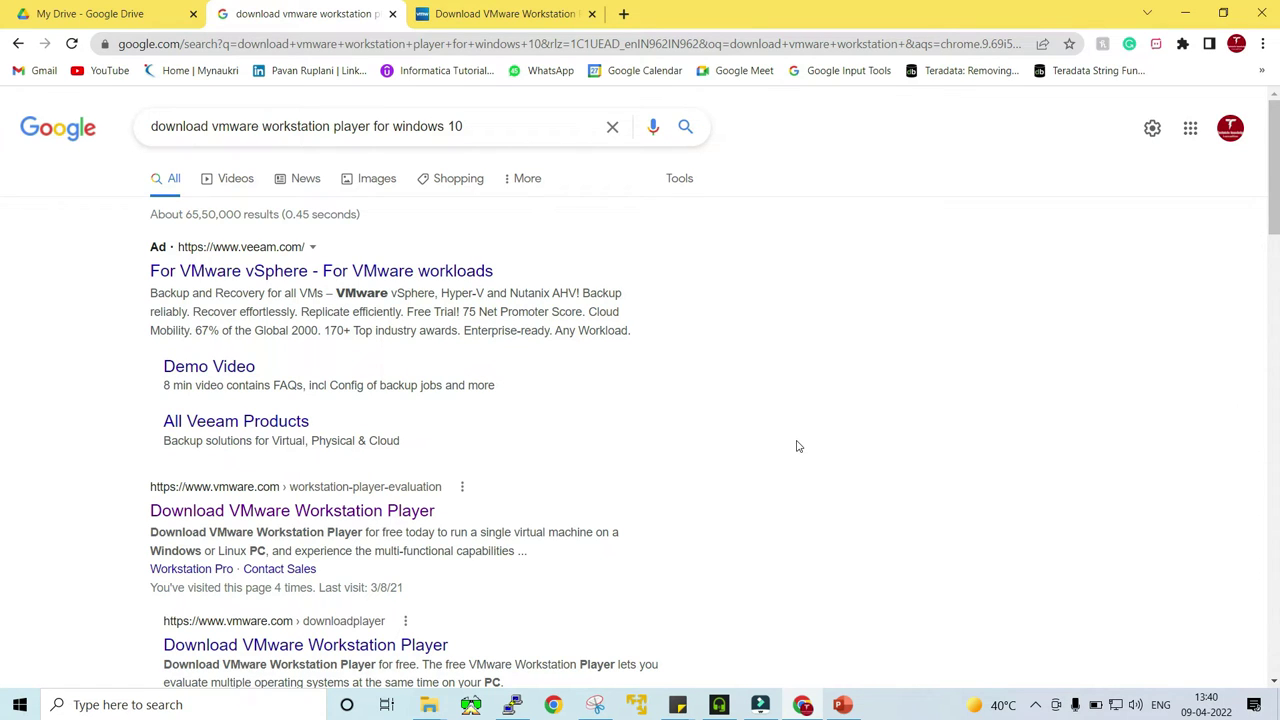
{"action": "scroll", "coordinate": [729, 491], "scroll_direction": "down", "scroll_amount": 2}
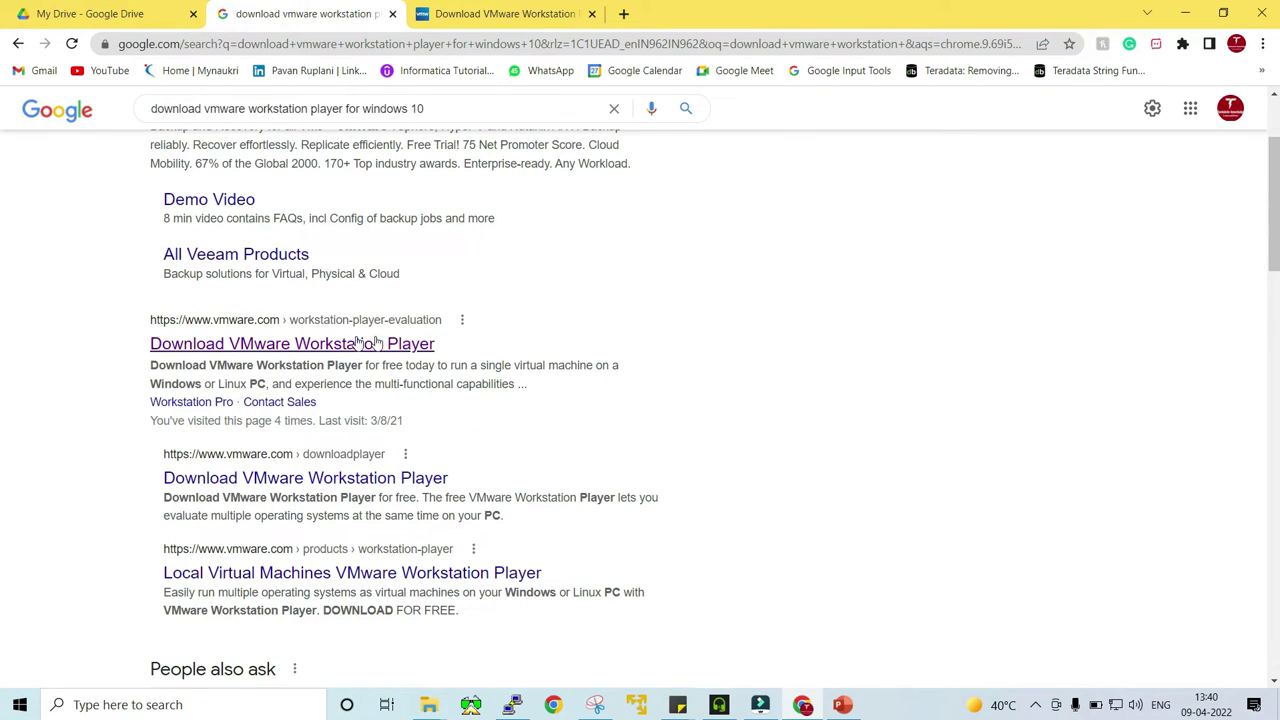
- Open the vmware.com Download VMware Workstation Player page in a new tab and review the Workstation 16.0 Player downloads
{"action": "right_click", "coordinate": [318, 345]}
{"action": "key", "text": "t"}
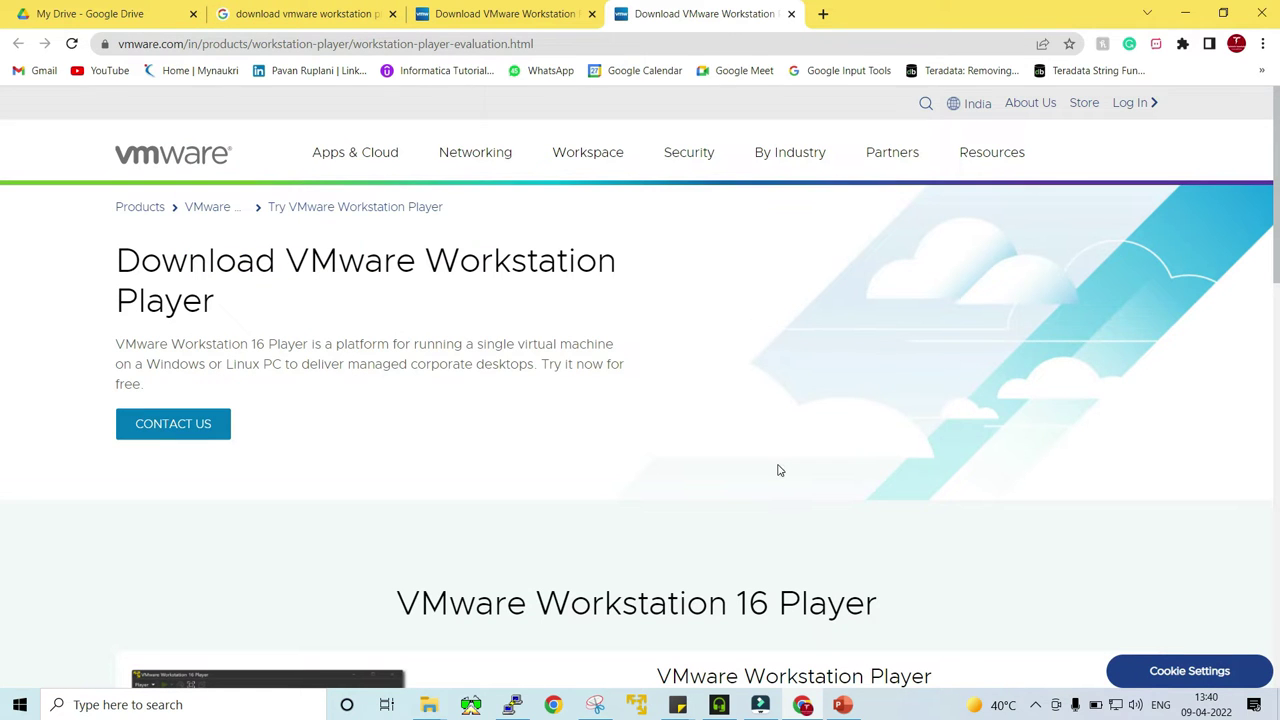
{"action": "scroll", "coordinate": [780, 470], "scroll_direction": "down", "scroll_amount": 8}
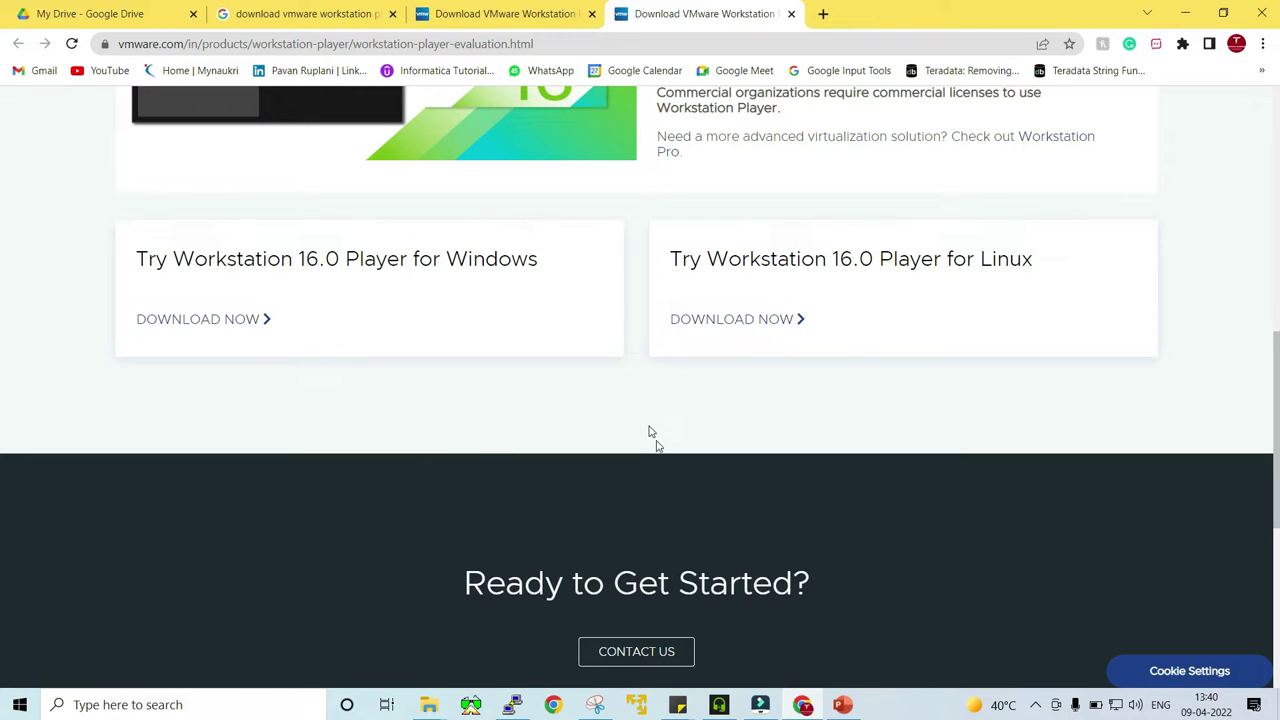
{"action": "scroll", "coordinate": [651, 500], "scroll_direction": "up", "scroll_amount": 7}
{"action": "scroll", "coordinate": [645, 560], "scroll_direction": "down", "scroll_amount": 3}
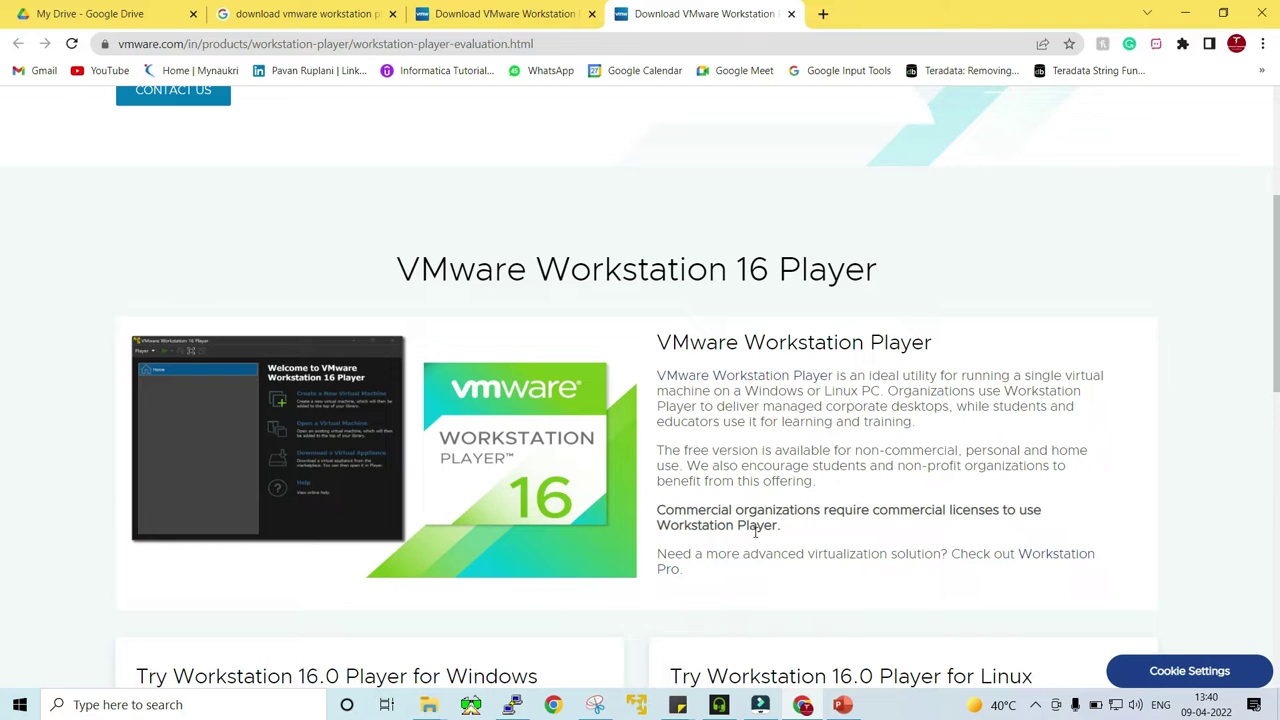
{"action": "scroll", "coordinate": [812, 572], "scroll_direction": "down", "scroll_amount": 5}
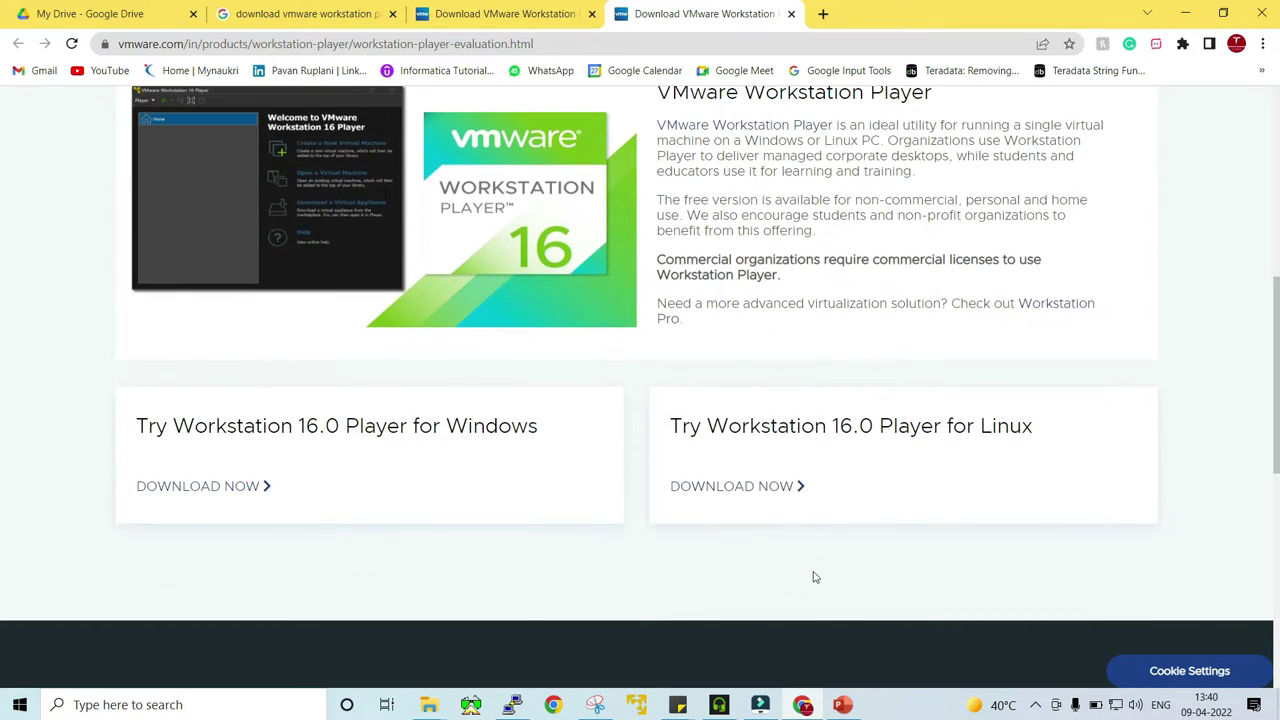
{"action": "scroll", "coordinate": [618, 614], "scroll_direction": "up", "scroll_amount": 2}
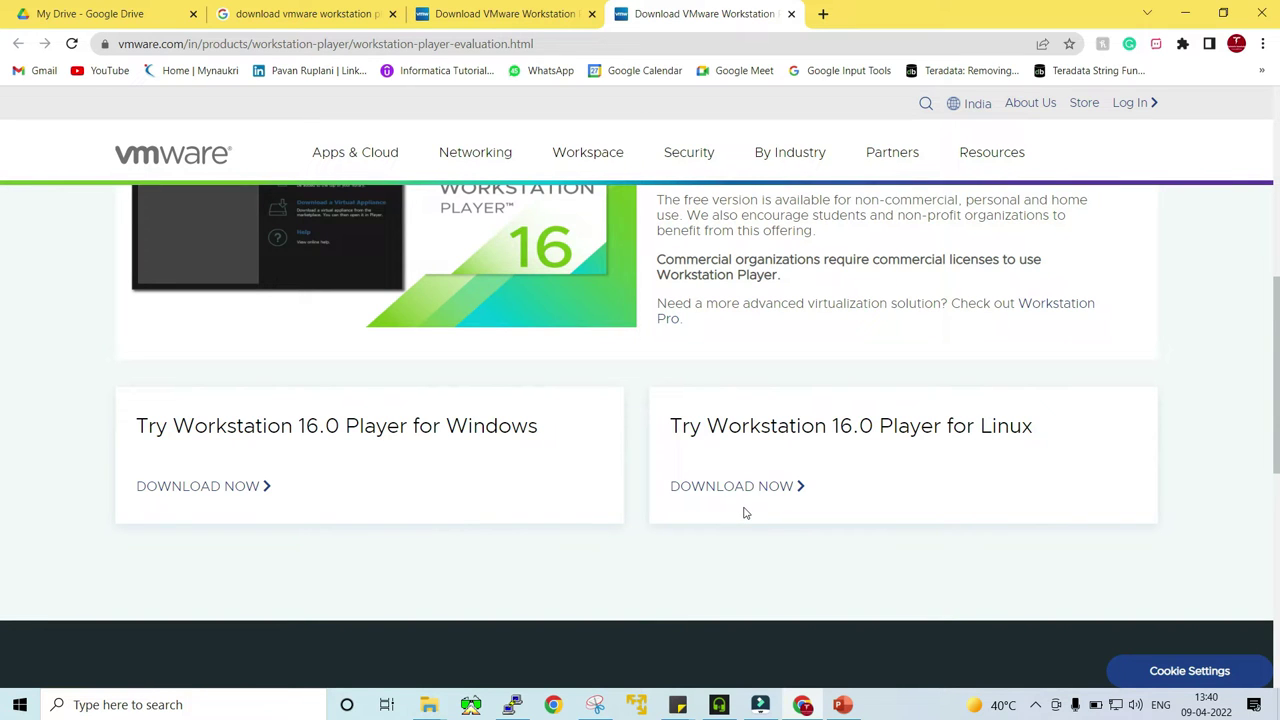
{"action": "key", "text": "alt+Tab"}
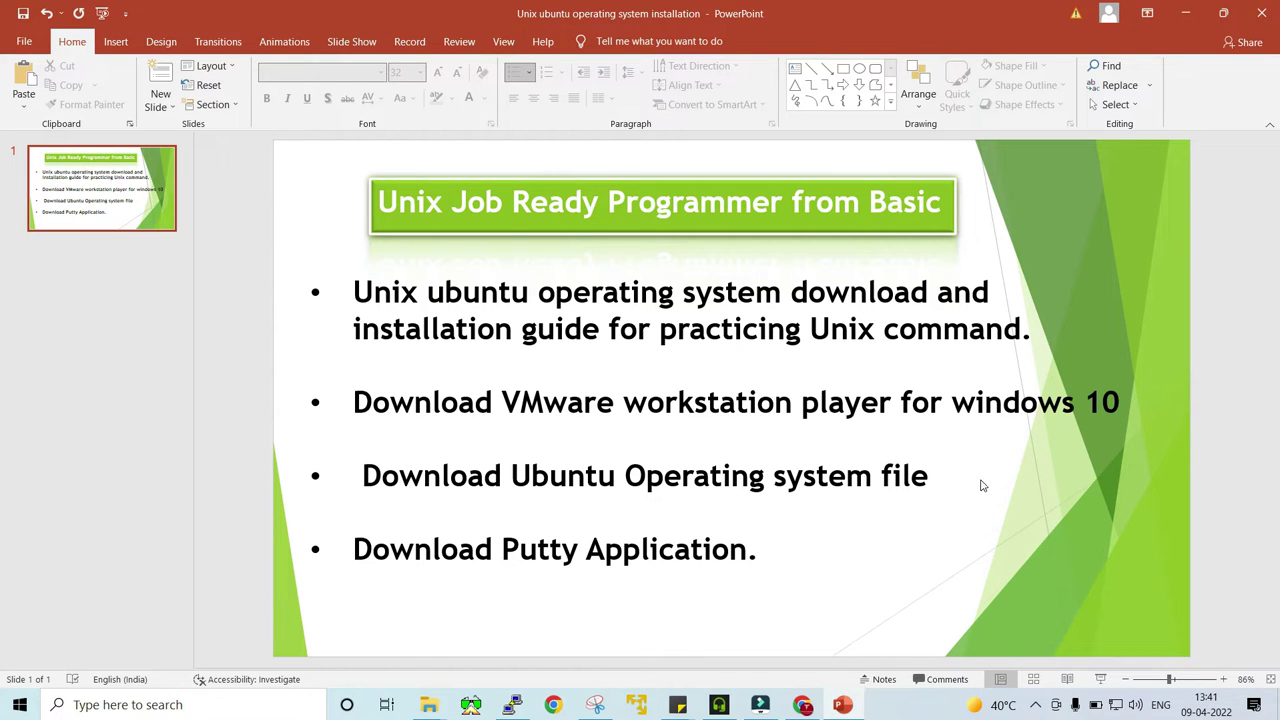
{"action": "key", "text": "alt+Tab"}
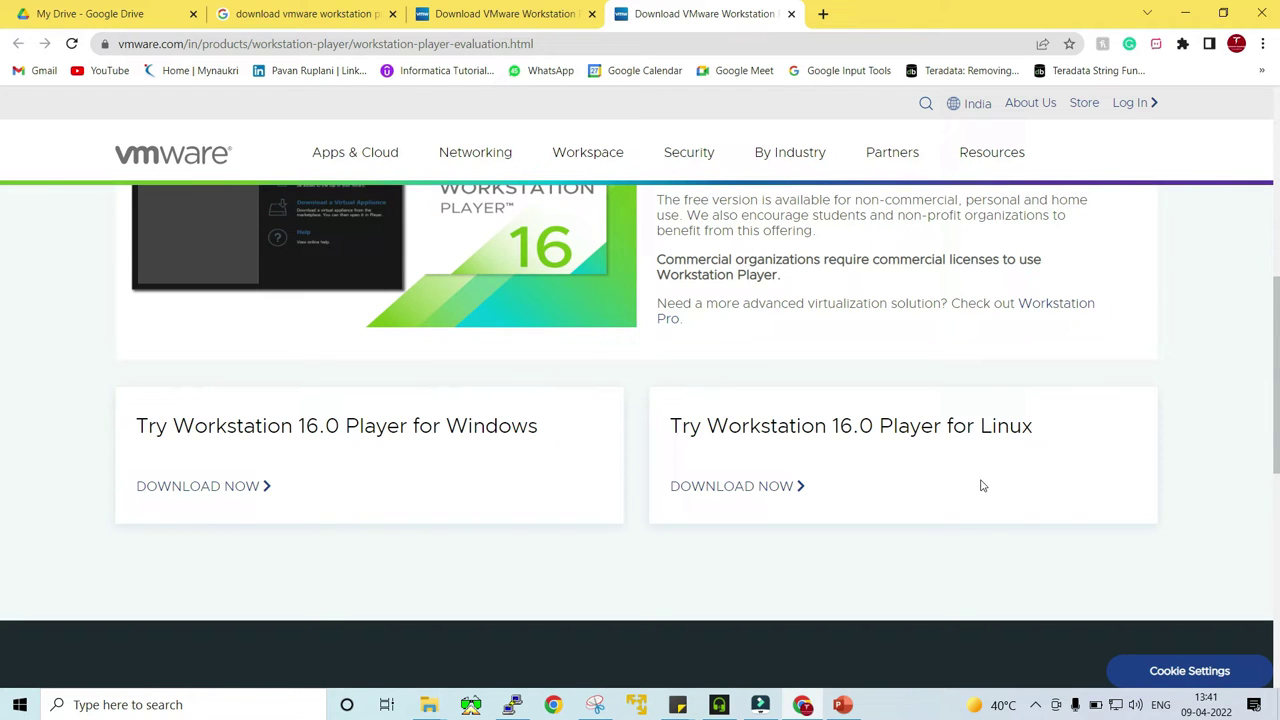
- Check the size of Ubuntu01_letest.zip in D:\Software set up via its Properties
{"action": "left_click", "coordinate": [1185, 13]}
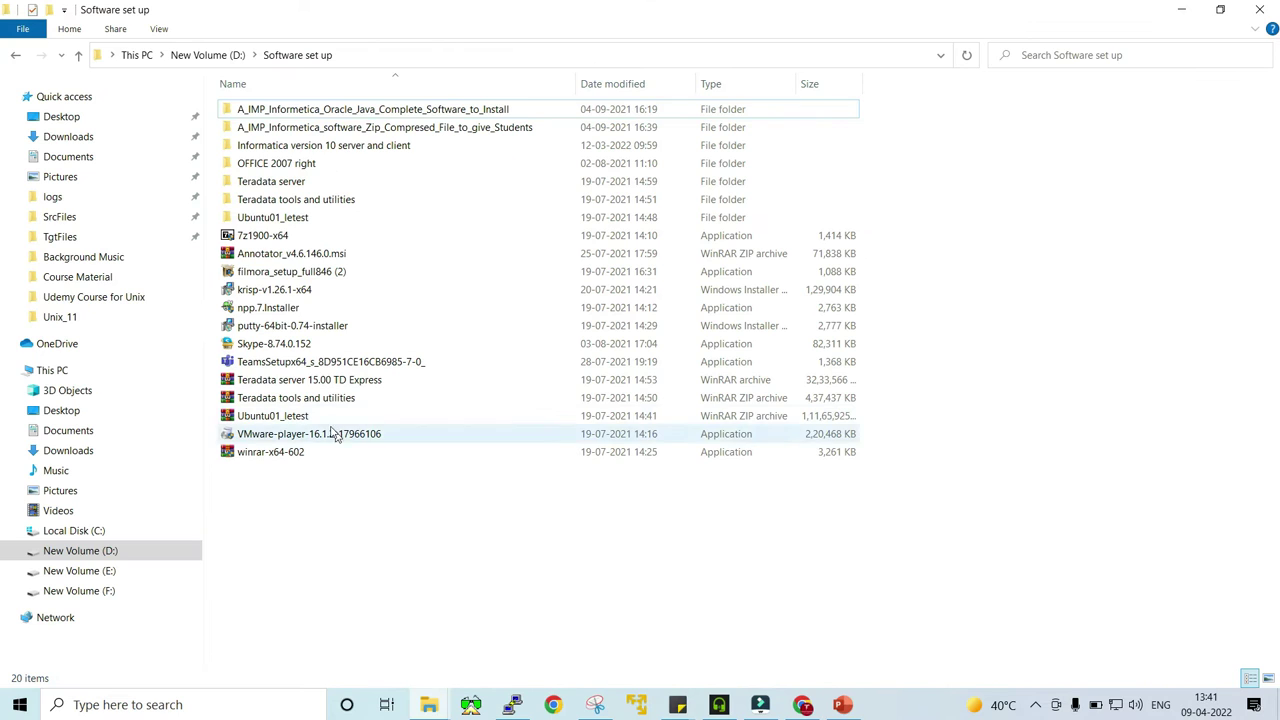
{"action": "left_click", "coordinate": [305, 420]}
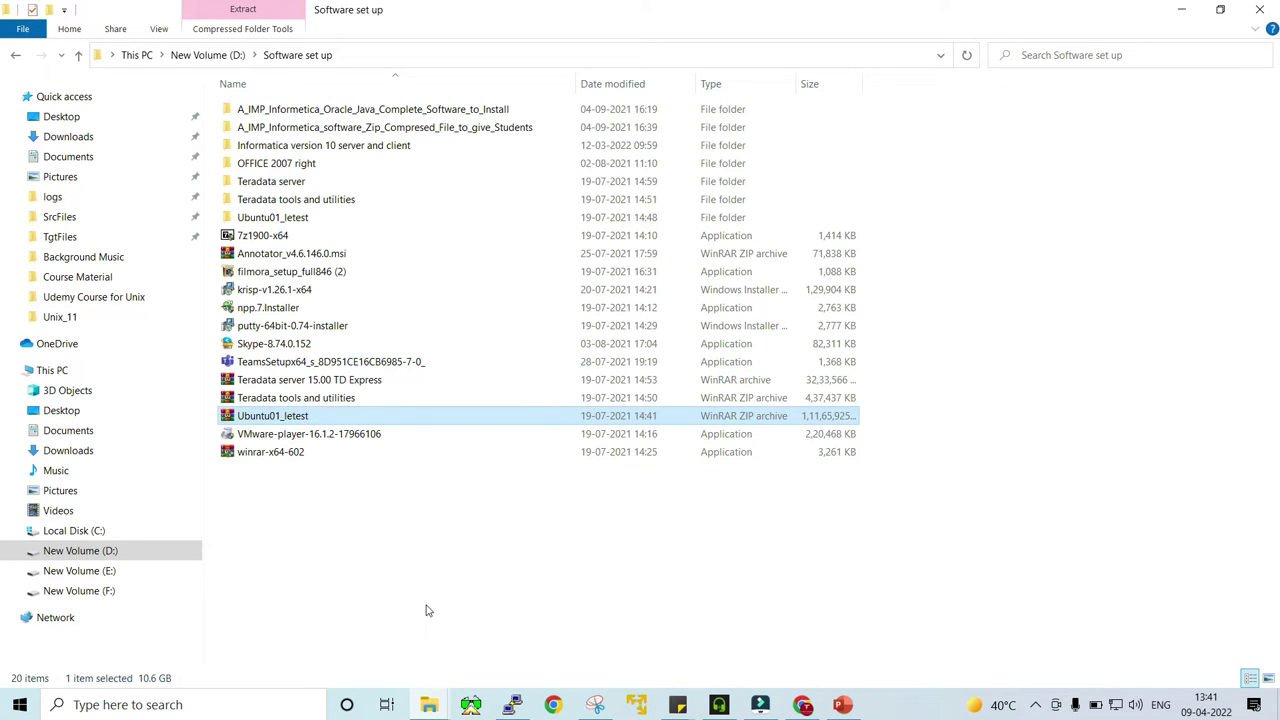
{"action": "right_click", "coordinate": [312, 419]}
{"action": "left_click", "coordinate": [360, 676]}
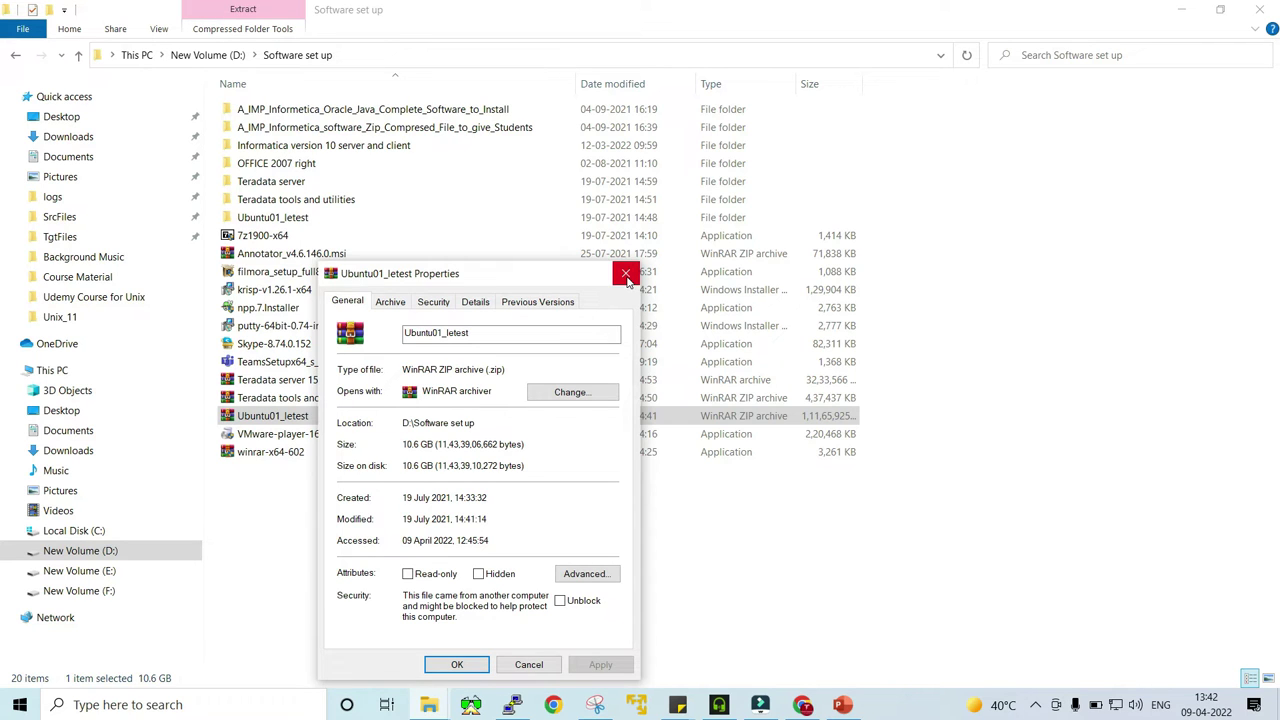
{"action": "left_click", "coordinate": [626, 274]}
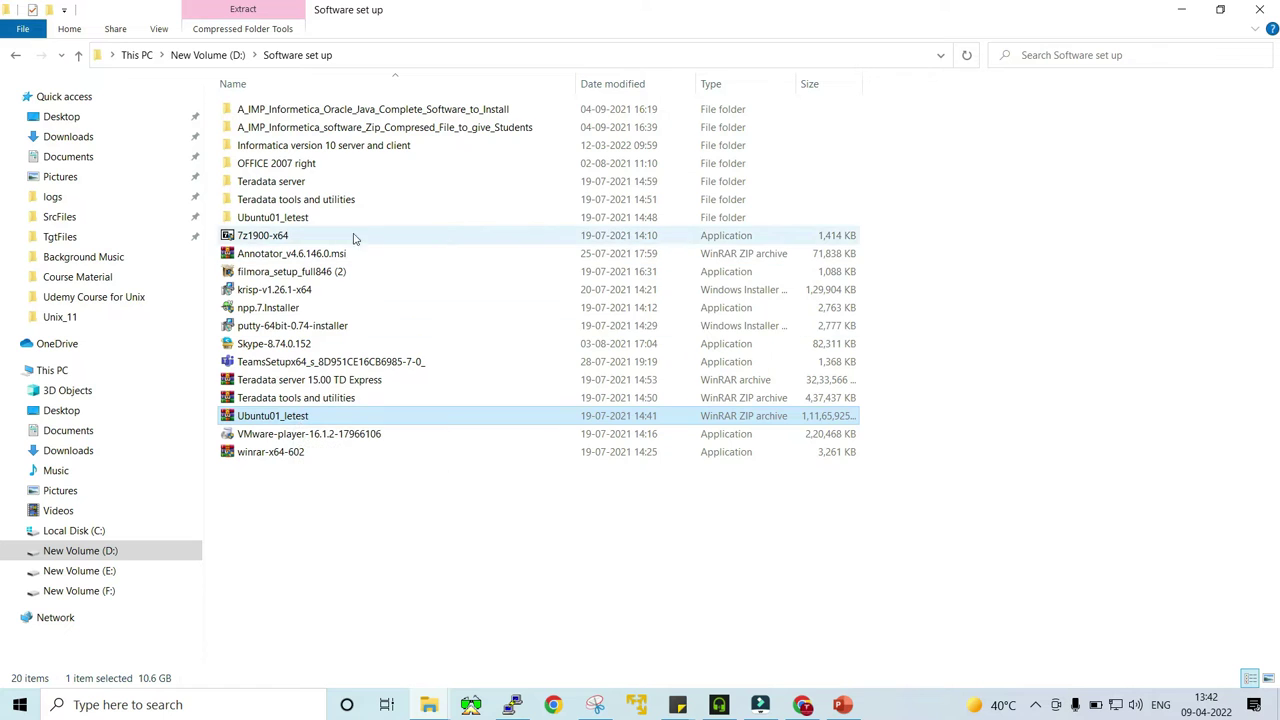
- Select the already extracted Ubuntu01_letest folder without re-extracting the zip
{"action": "right_click", "coordinate": [270, 419]}
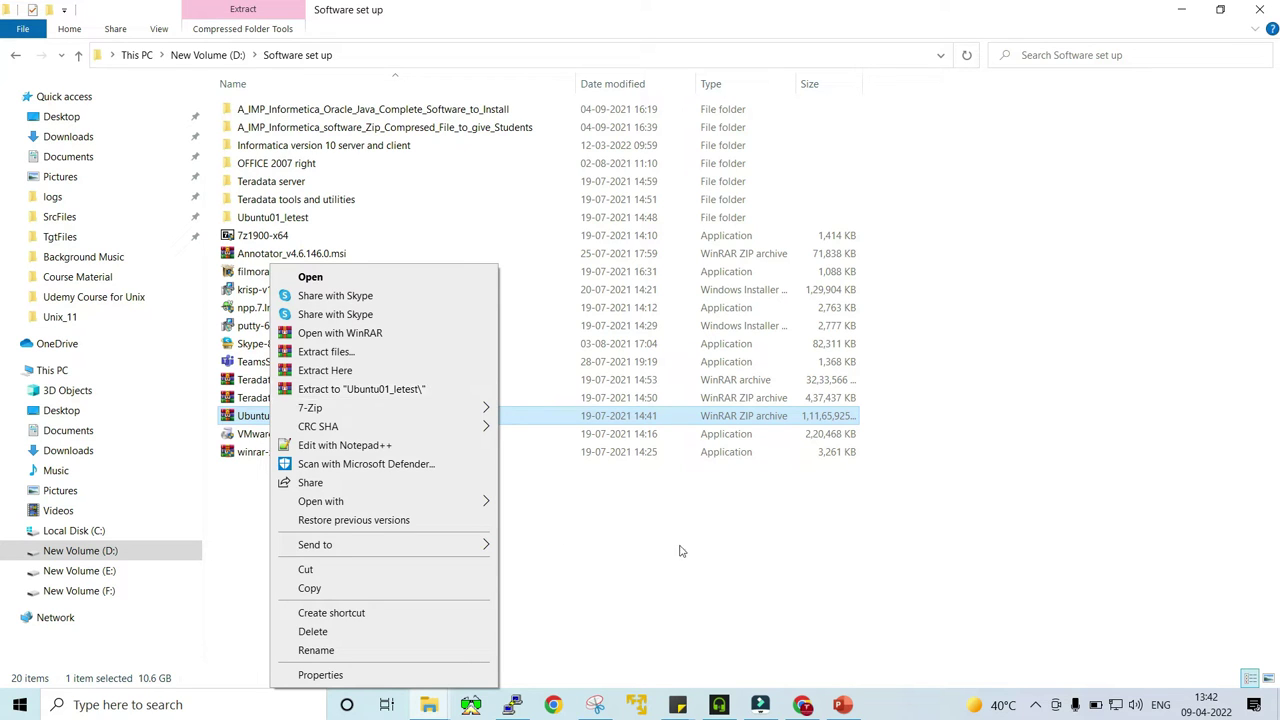
{"action": "left_click", "coordinate": [738, 551]}
{"action": "left_click", "coordinate": [287, 220]}
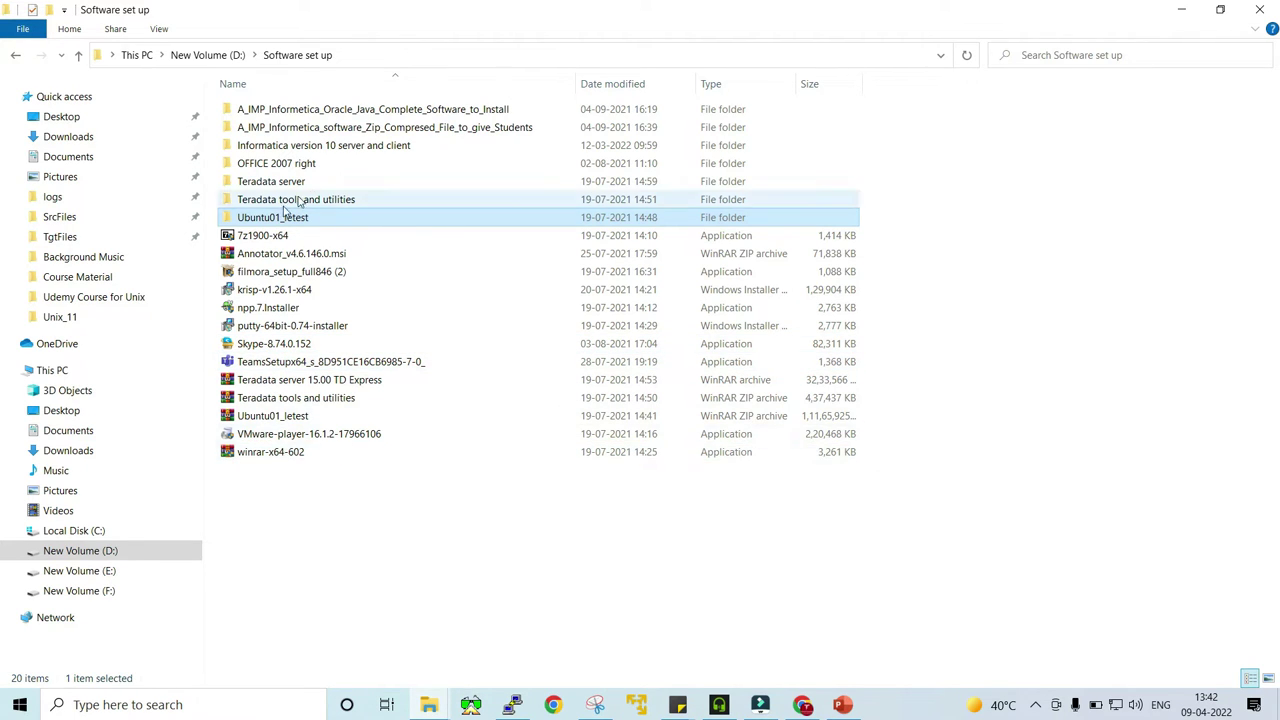
- Browse into Ubuntu01_letest\Ubuntu01, select the Ubuntu01 .vmx file, and close the folder window
{"action": "double_click", "coordinate": [276, 224]}
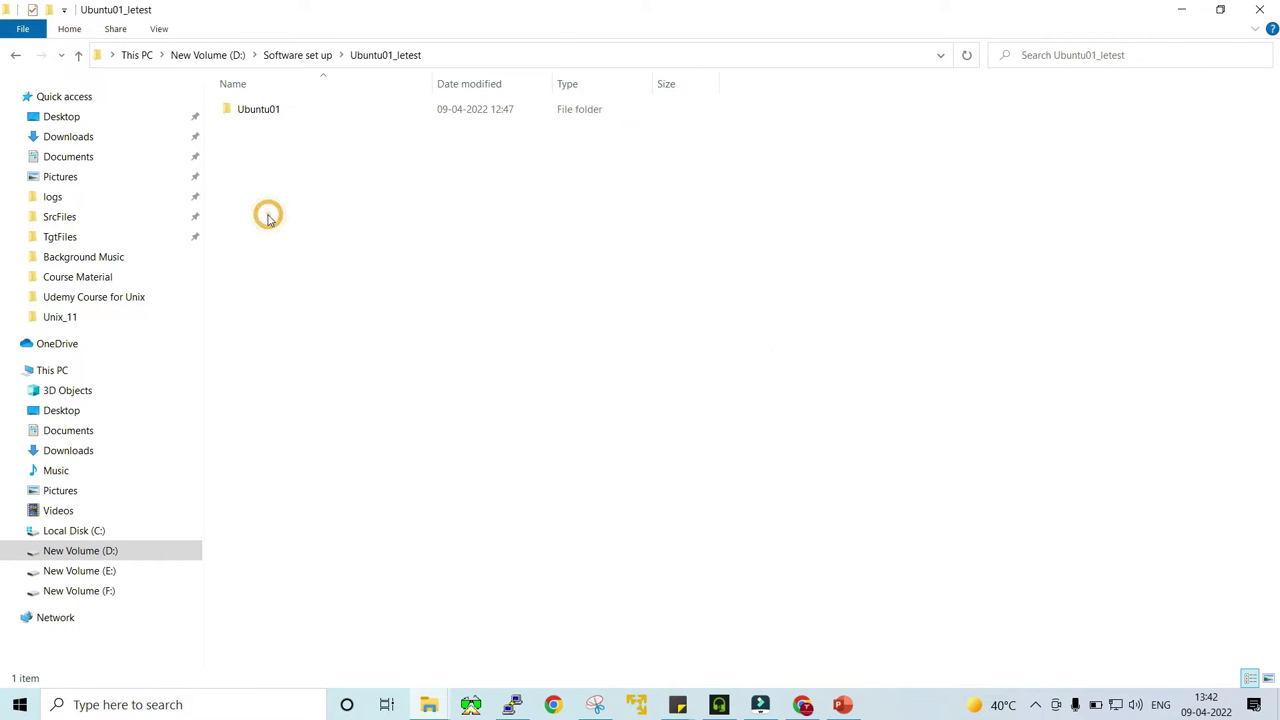
{"action": "left_click", "coordinate": [258, 112]}
{"action": "double_click", "coordinate": [258, 112]}
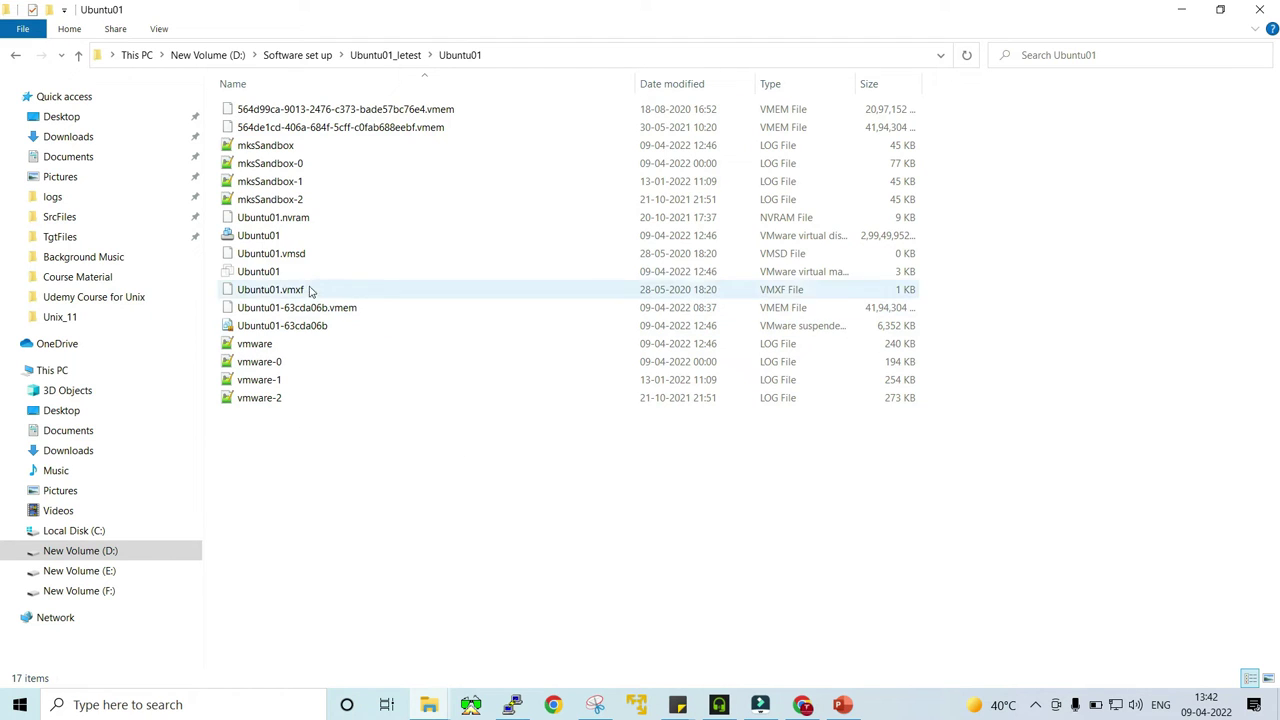
{"action": "left_click", "coordinate": [272, 276]}
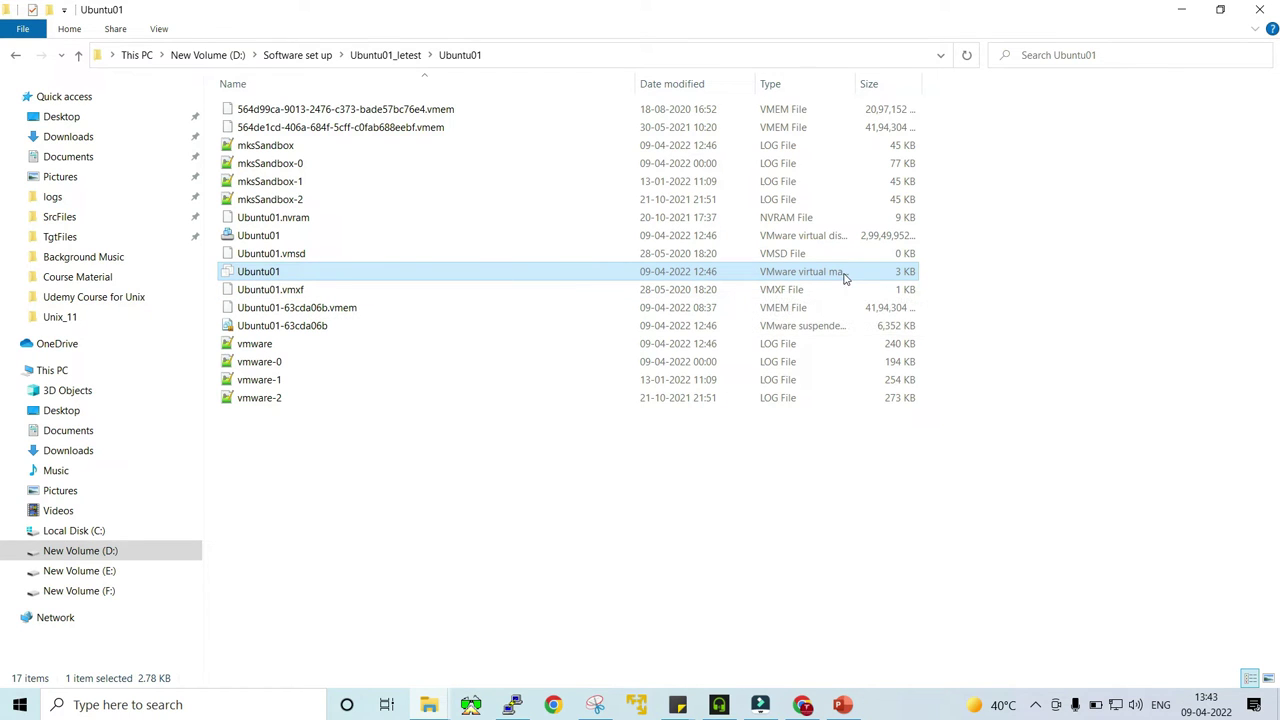
{"action": "left_click", "coordinate": [906, 272]}
{"action": "left_click", "coordinate": [1260, 9]}
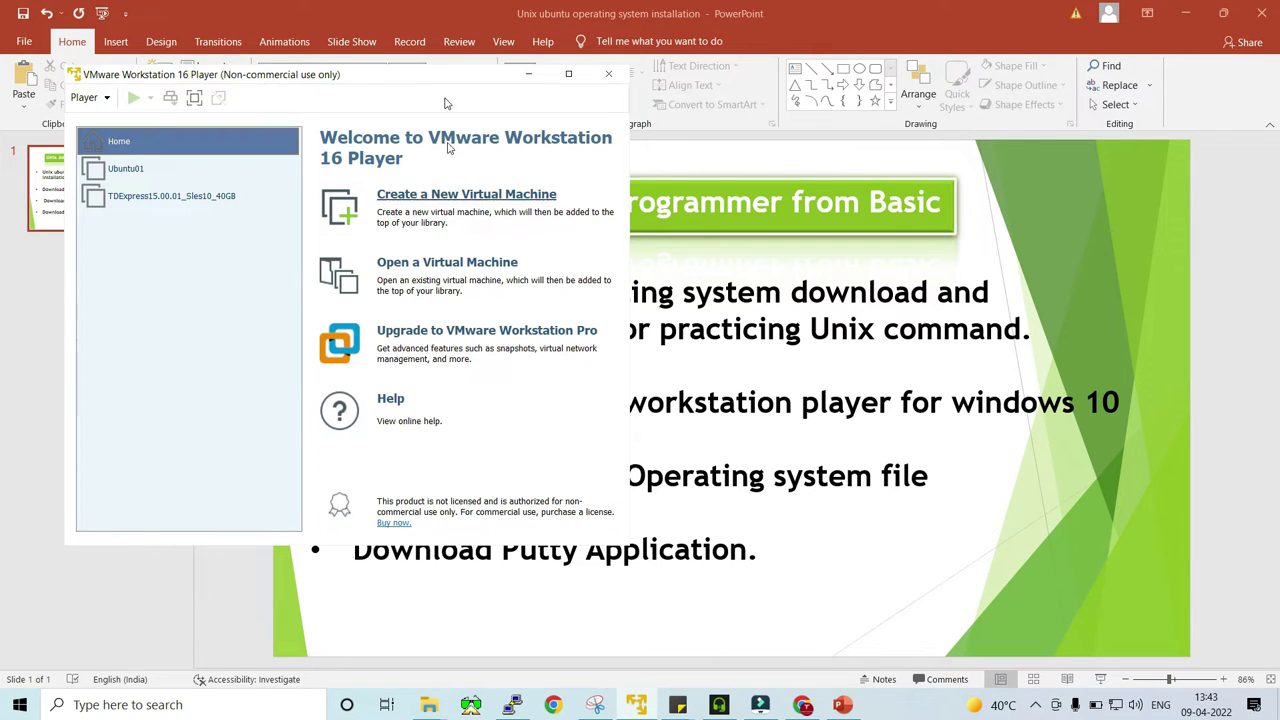
- Centre the Player window, browse from the pasted D: path to the Ubuntu01 machine file, then cancel
{"action": "left_click_drag", "start_coordinate": [395, 80], "coordinate": [669, 157]}
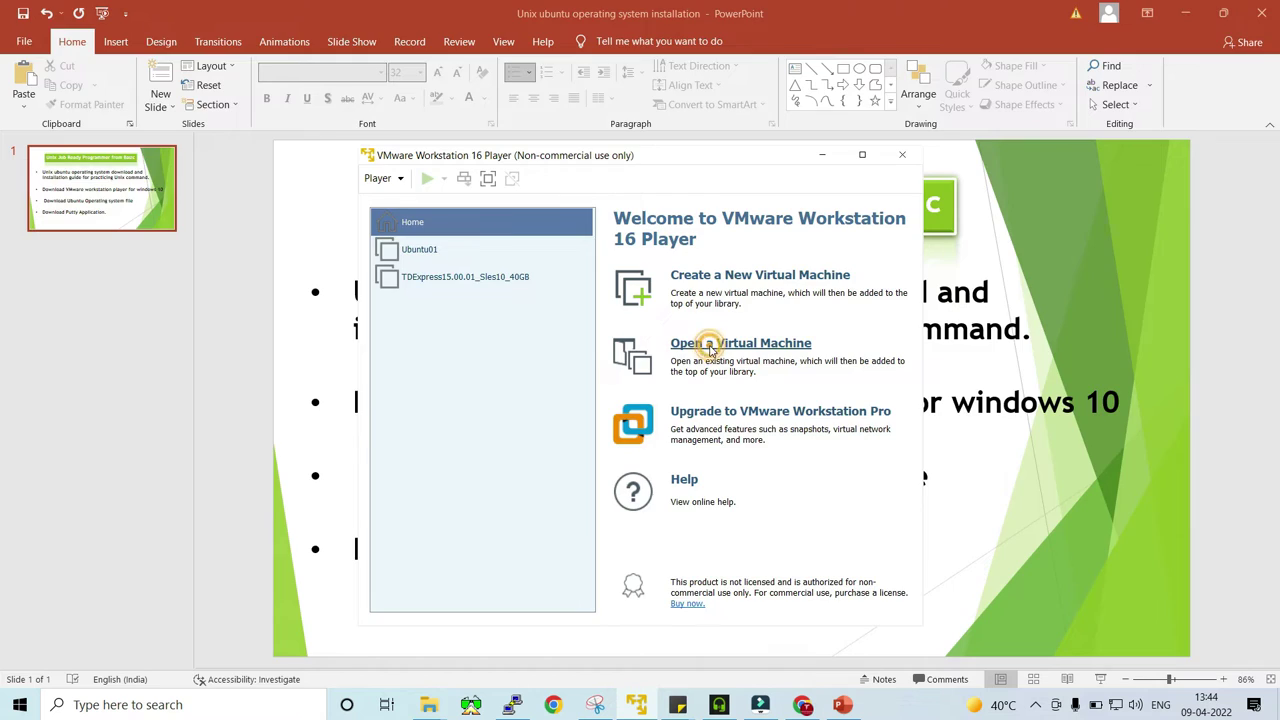
{"action": "left_click", "coordinate": [708, 345]}
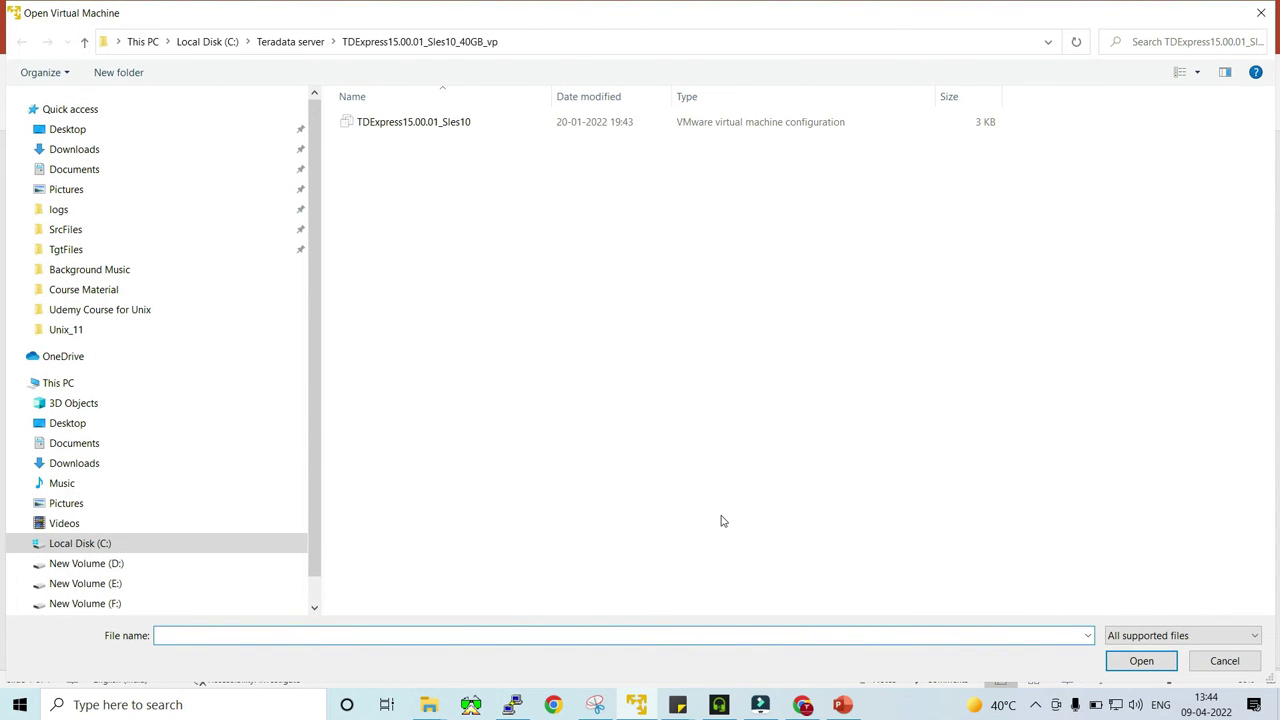
{"action": "left_click", "coordinate": [640, 43]}
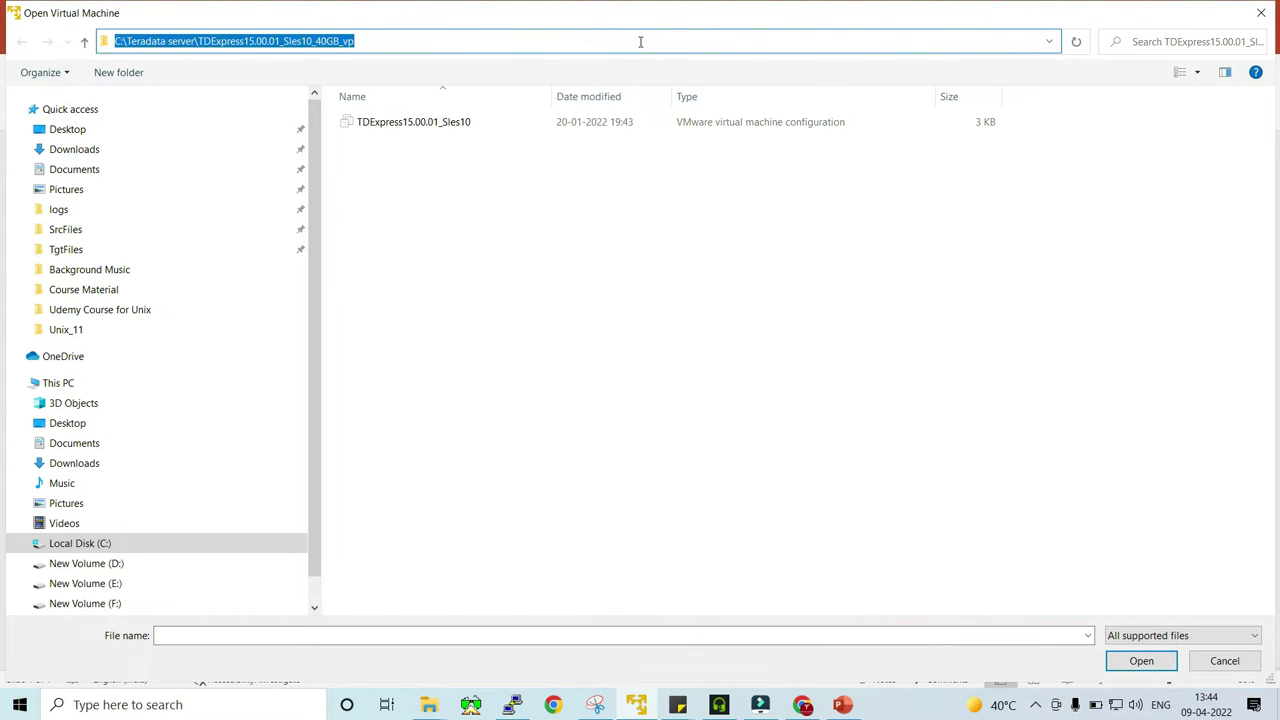
{"action": "type", "text": "D:\\Software set up\\Ubuntu01_letest\\Ubuntu01"}
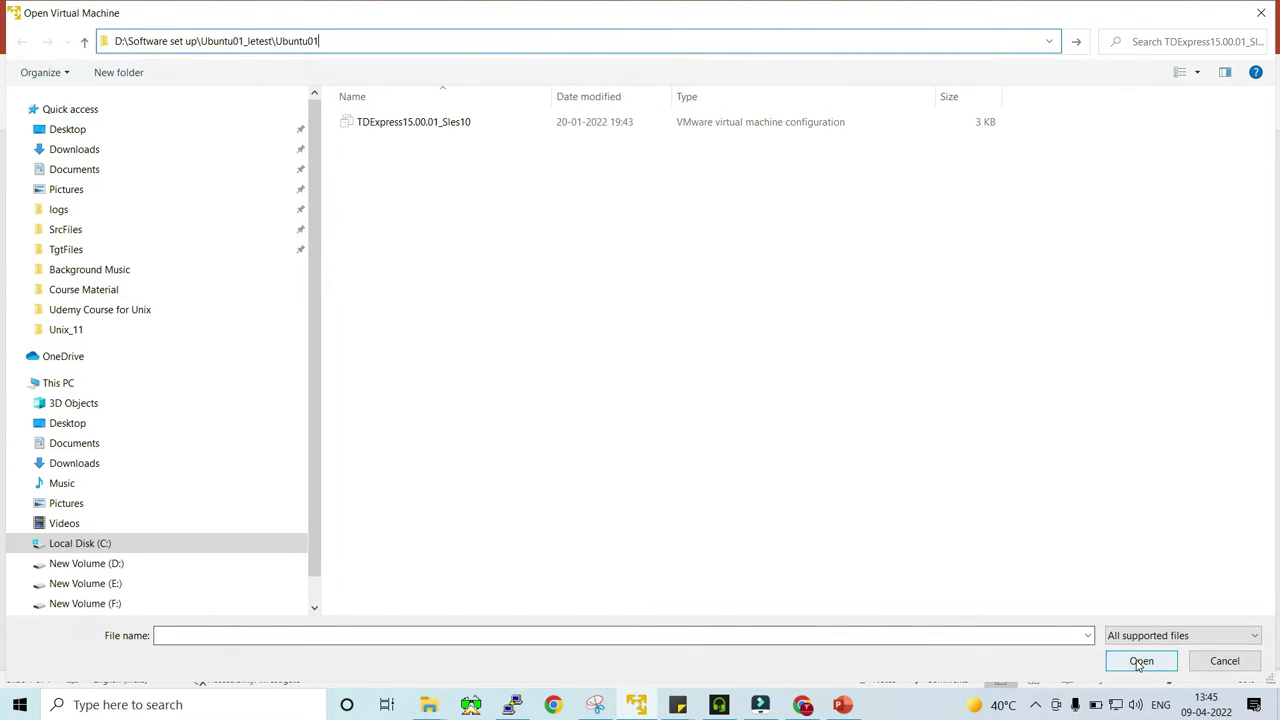
{"action": "left_click", "coordinate": [1140, 661]}
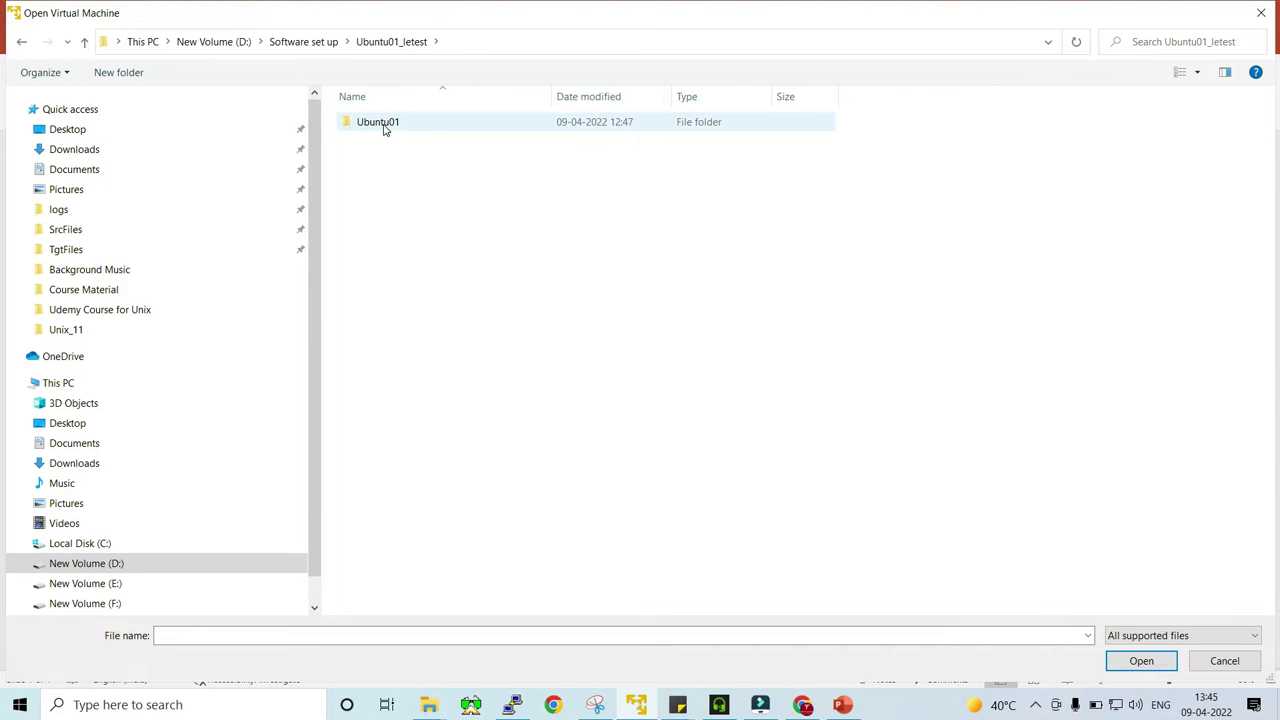
{"action": "double_click", "coordinate": [385, 125]}
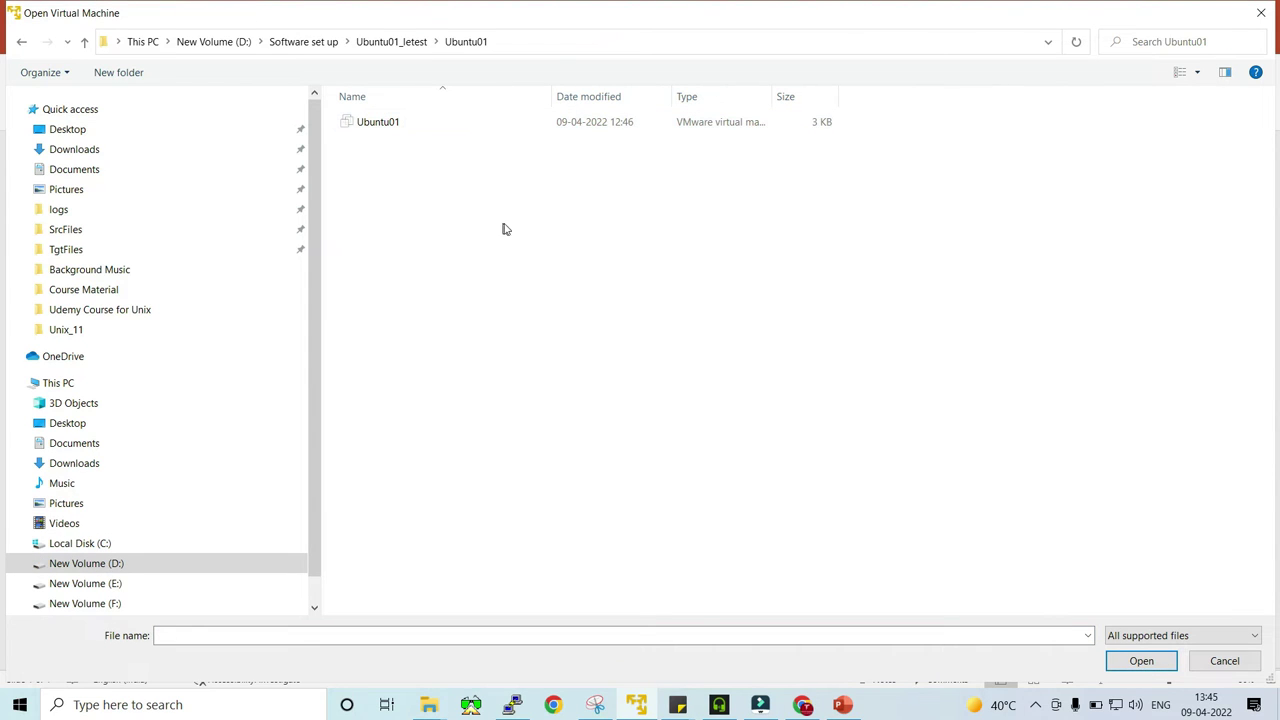
{"action": "left_click", "coordinate": [388, 125]}
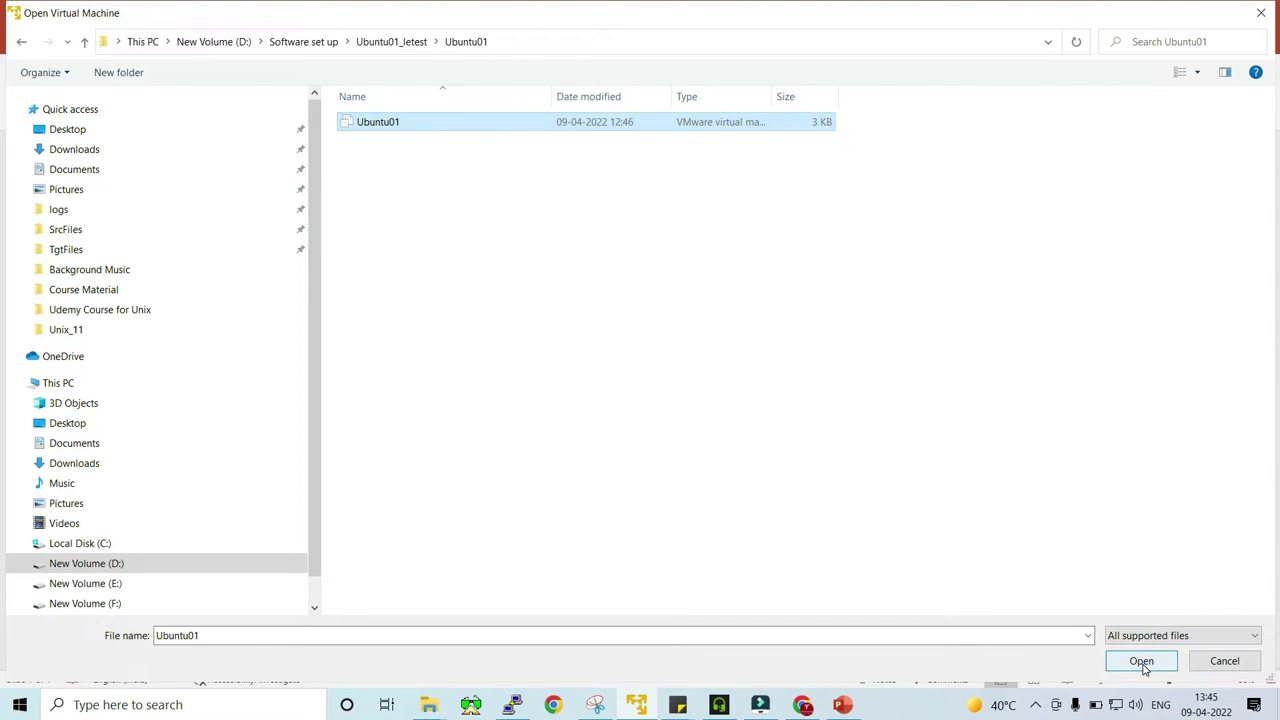
{"action": "left_click", "coordinate": [1225, 662]}
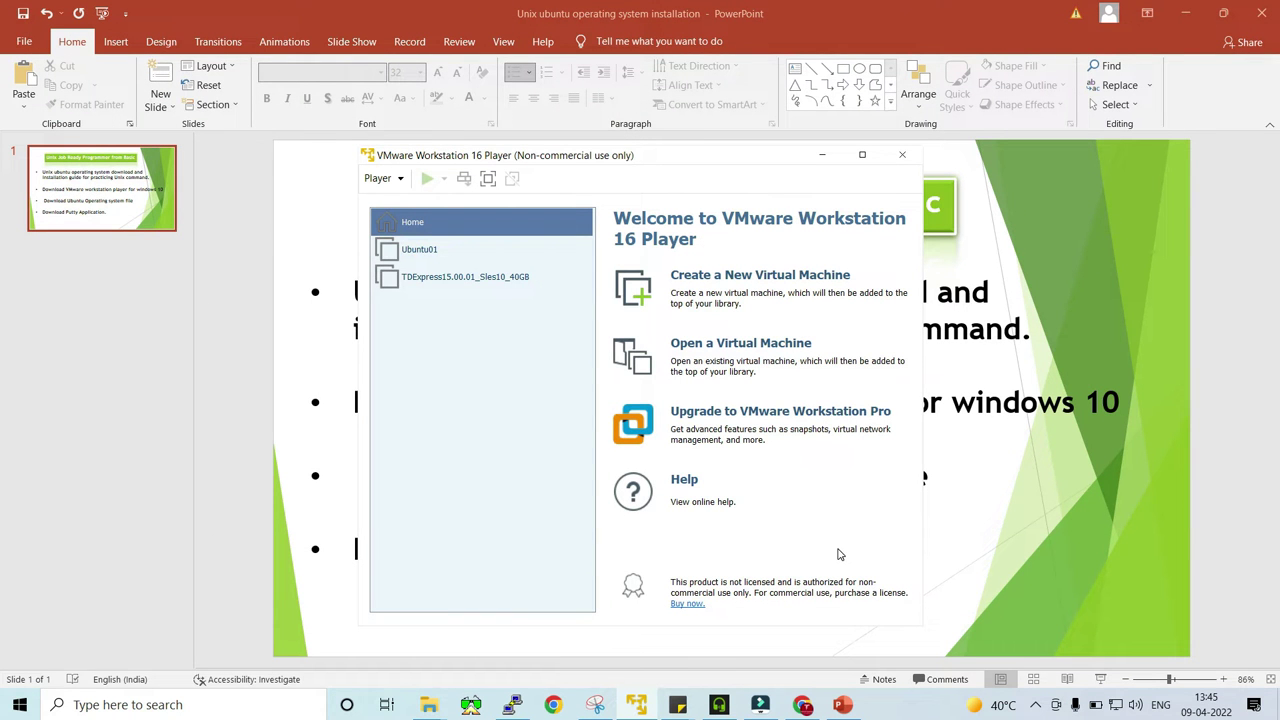
- Select Ubuntu01 in the library, maximize Player, and resume the machine to its Ubuntu lock screen
{"action": "left_click", "coordinate": [428, 256]}
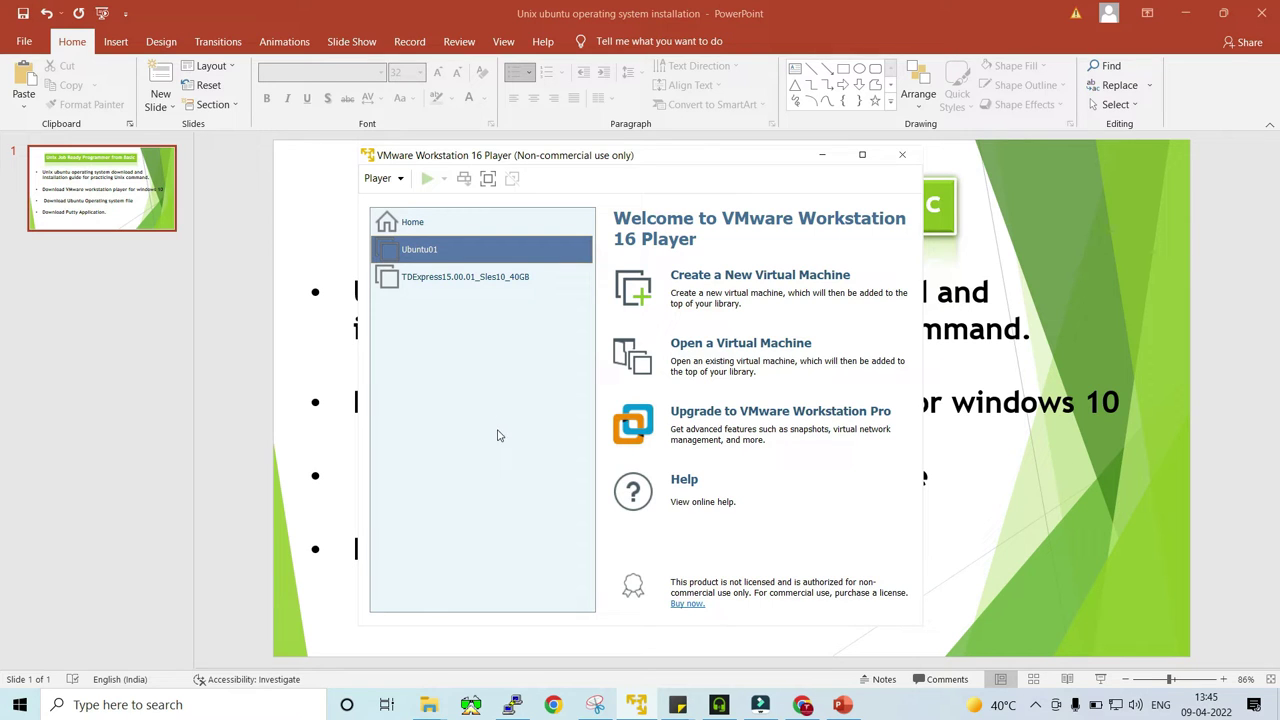
{"action": "left_click", "coordinate": [467, 249]}
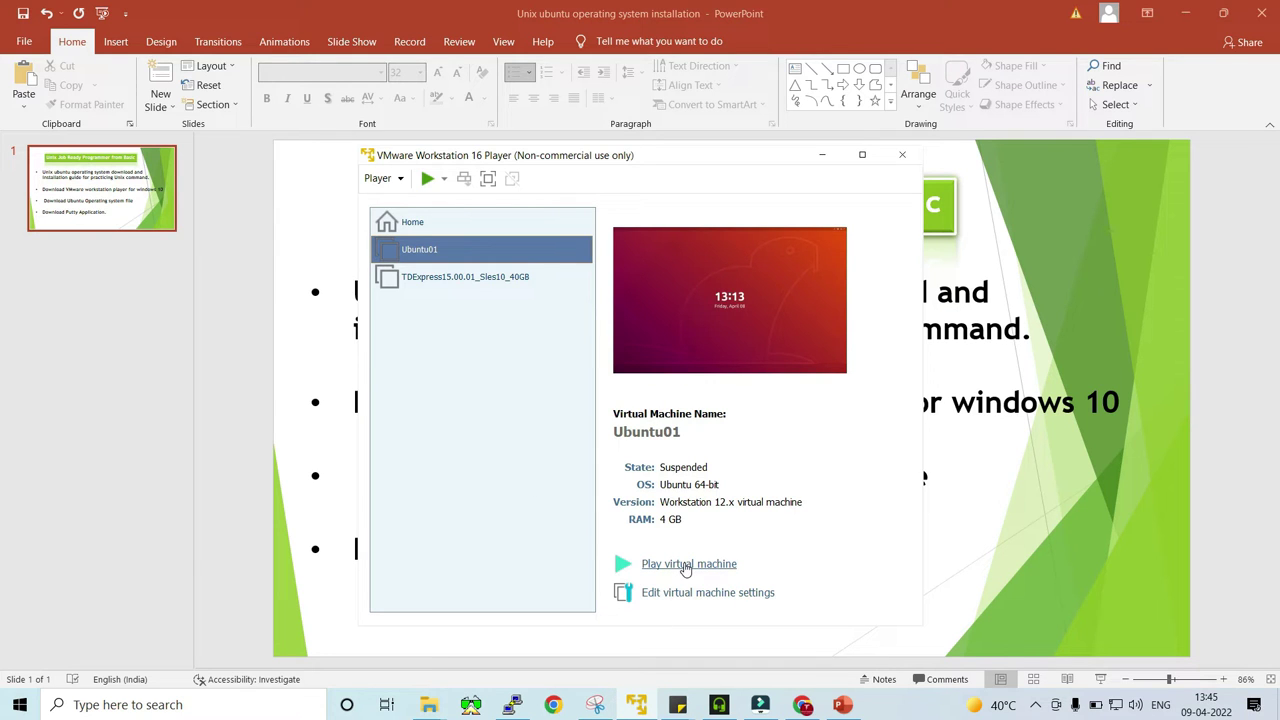
{"action": "left_click", "coordinate": [862, 154]}
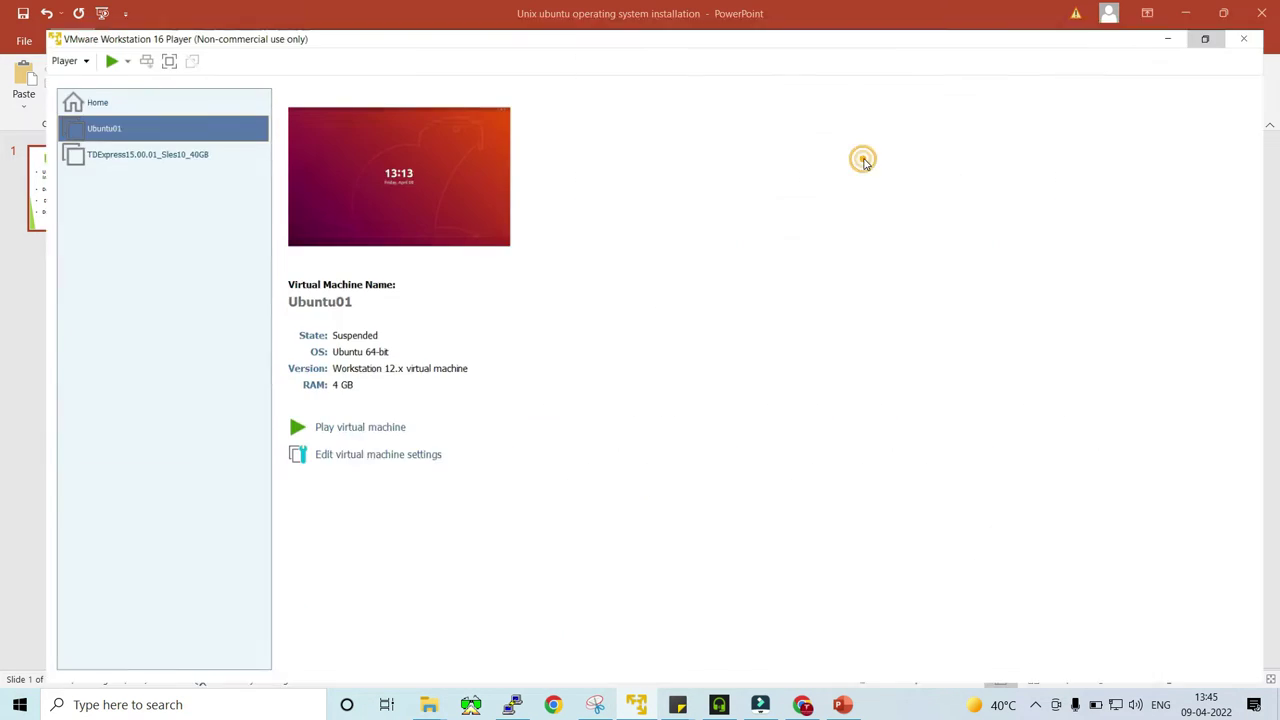
{"action": "left_click", "coordinate": [340, 420]}
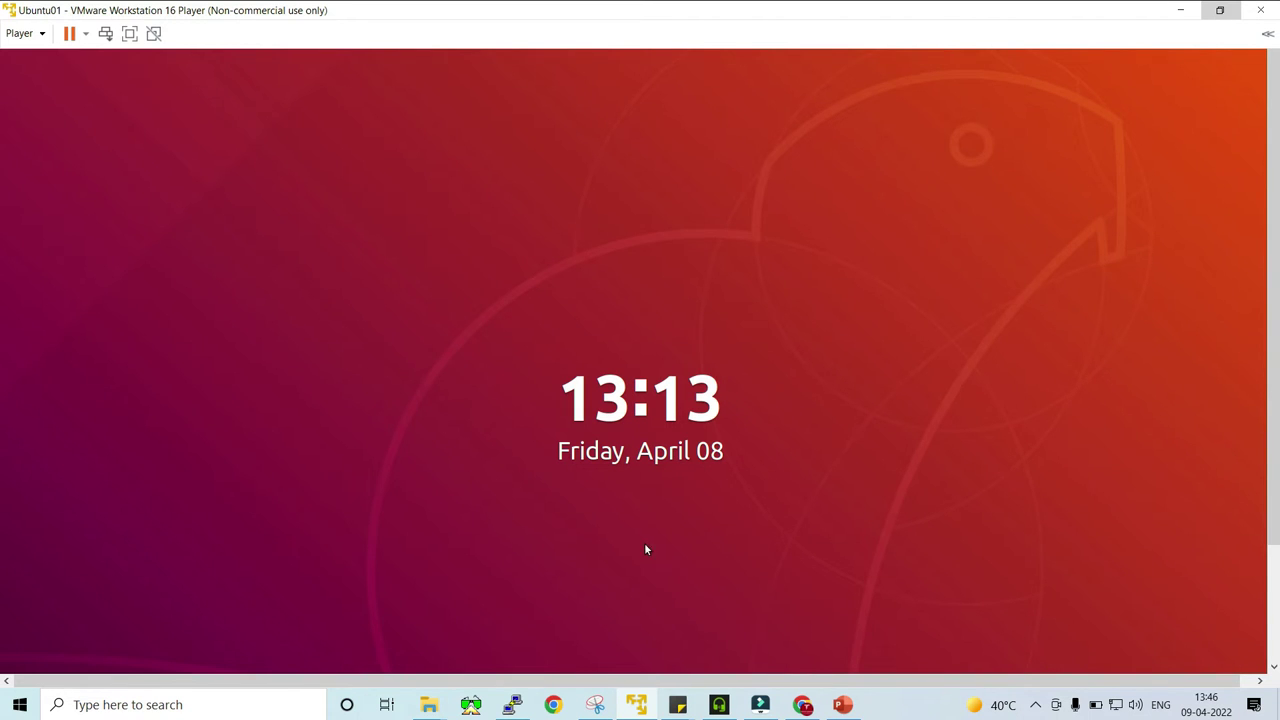
- Unlock the Ubuntu01 desktop with the account password and launch Terminal from the dock
{"action": "left_click", "coordinate": [646, 412]}
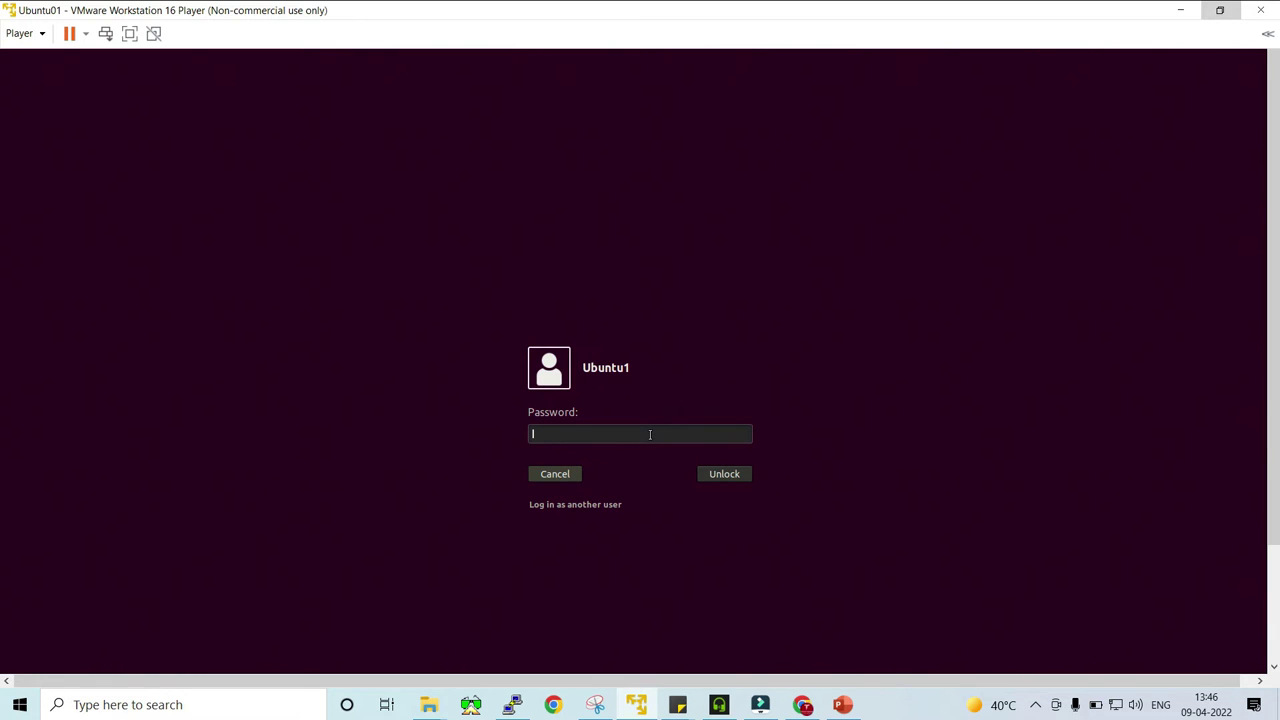
{"action": "type", "text": "****"}
{"action": "key", "text": "Return"}
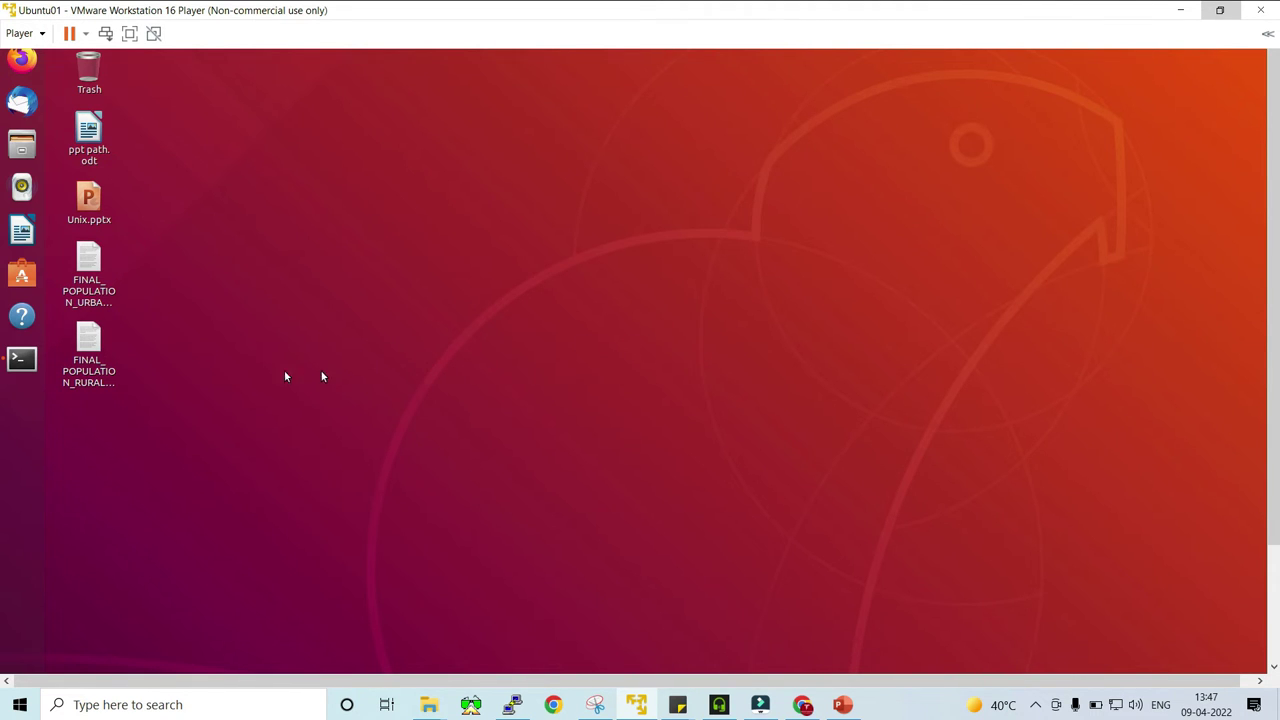
{"action": "left_click", "coordinate": [21, 362]}
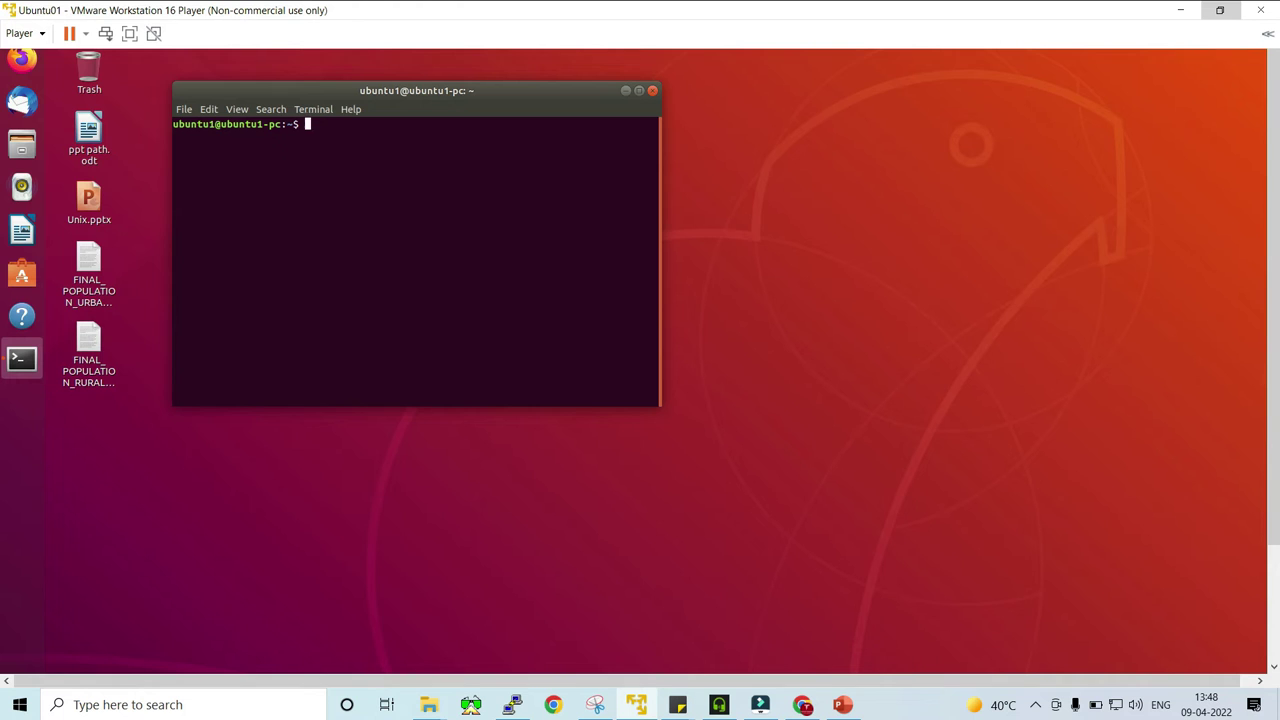
- Run ifconfig, highlight the inet address 192.168.17.40, then return to the PowerPoint slides
{"action": "type", "text": "ifconfig"}
{"action": "key", "text": "Return"}
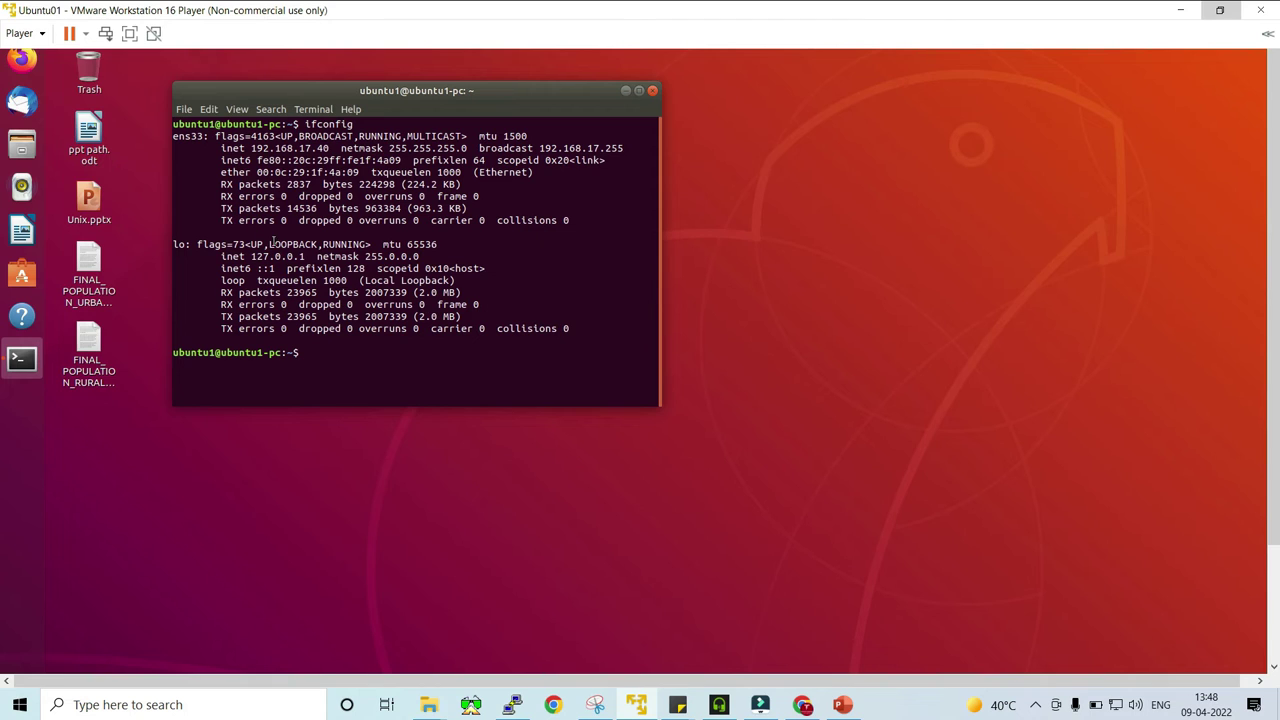
{"action": "left_click_drag", "start_coordinate": [251, 148], "coordinate": [332, 148]}
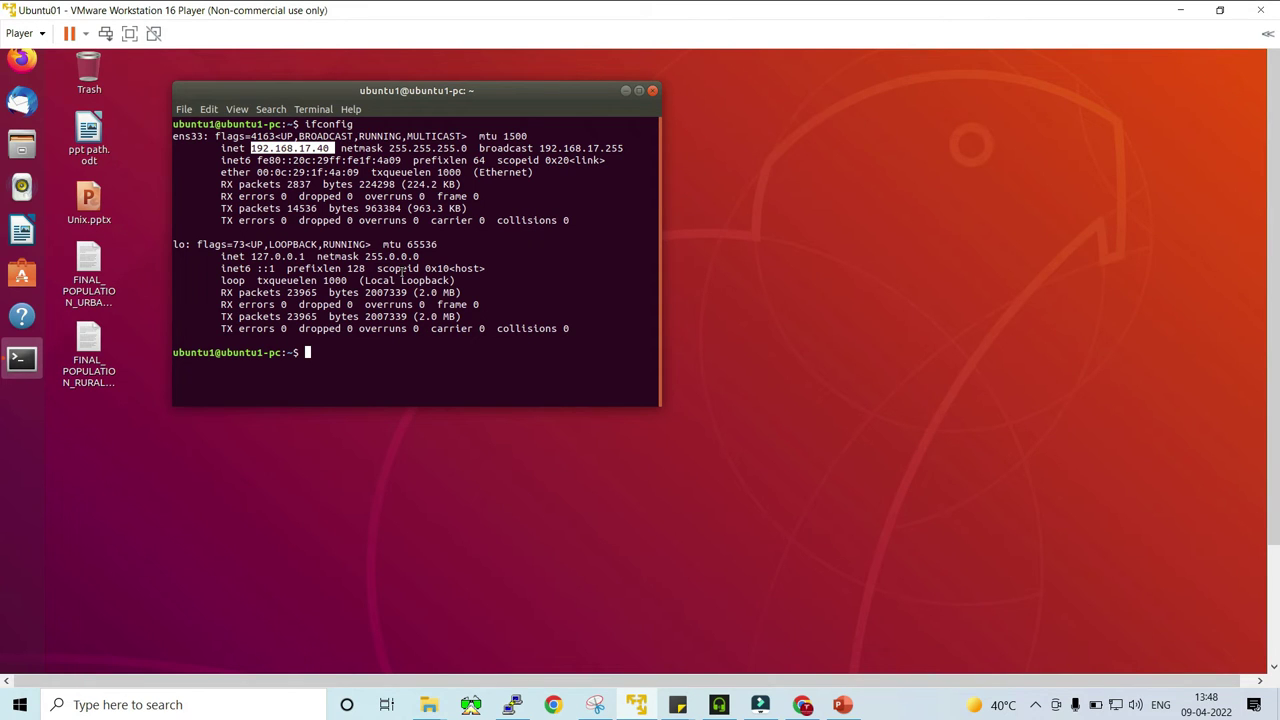
{"action": "left_click", "coordinate": [676, 130]}
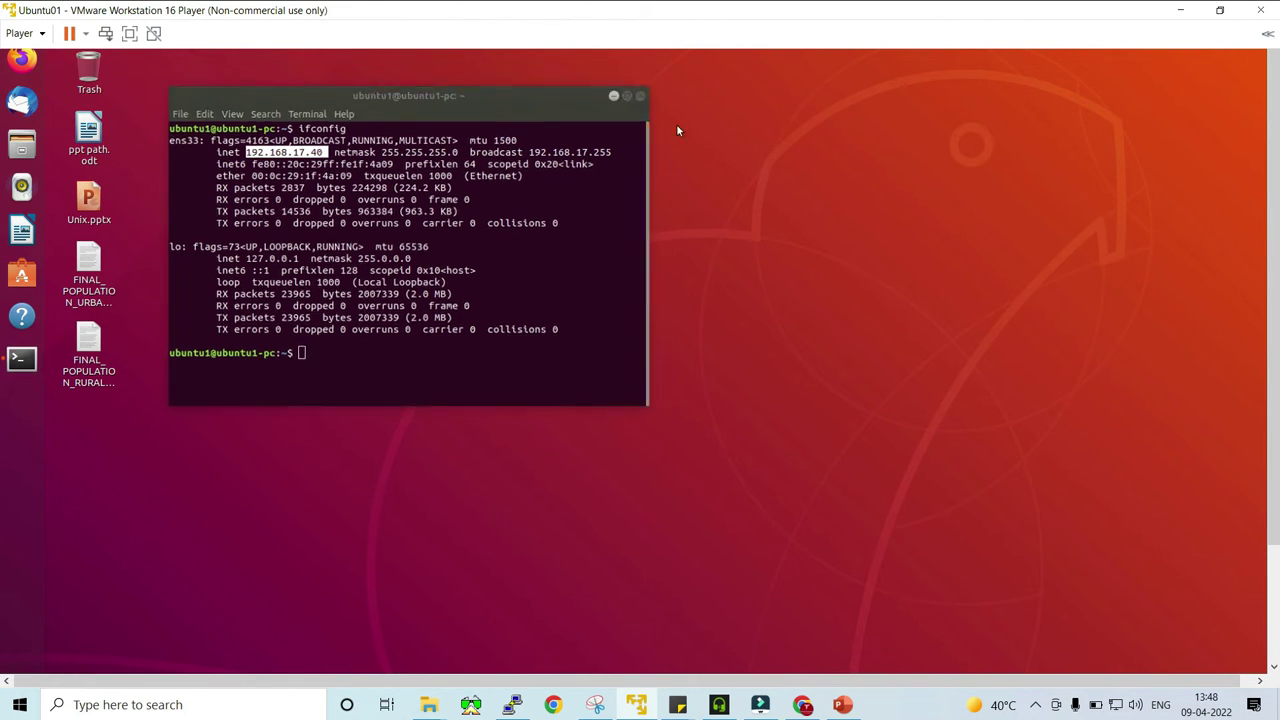
{"action": "left_click", "coordinate": [843, 705]}
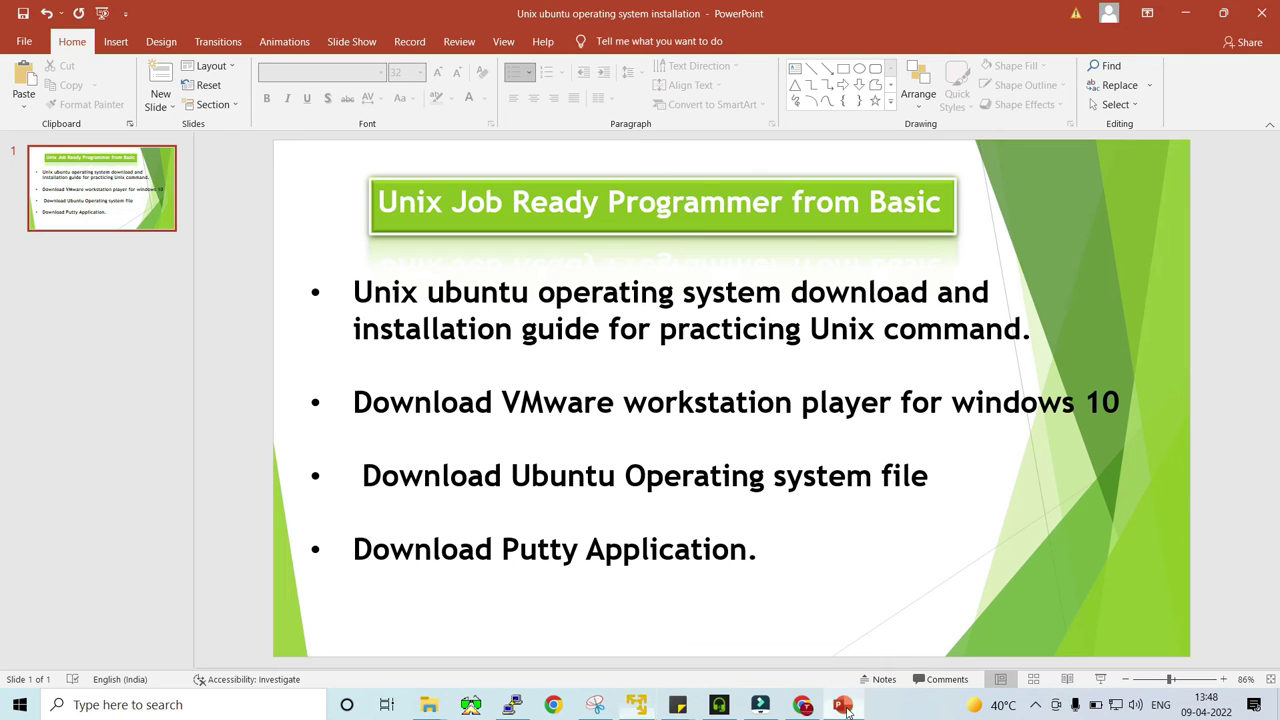
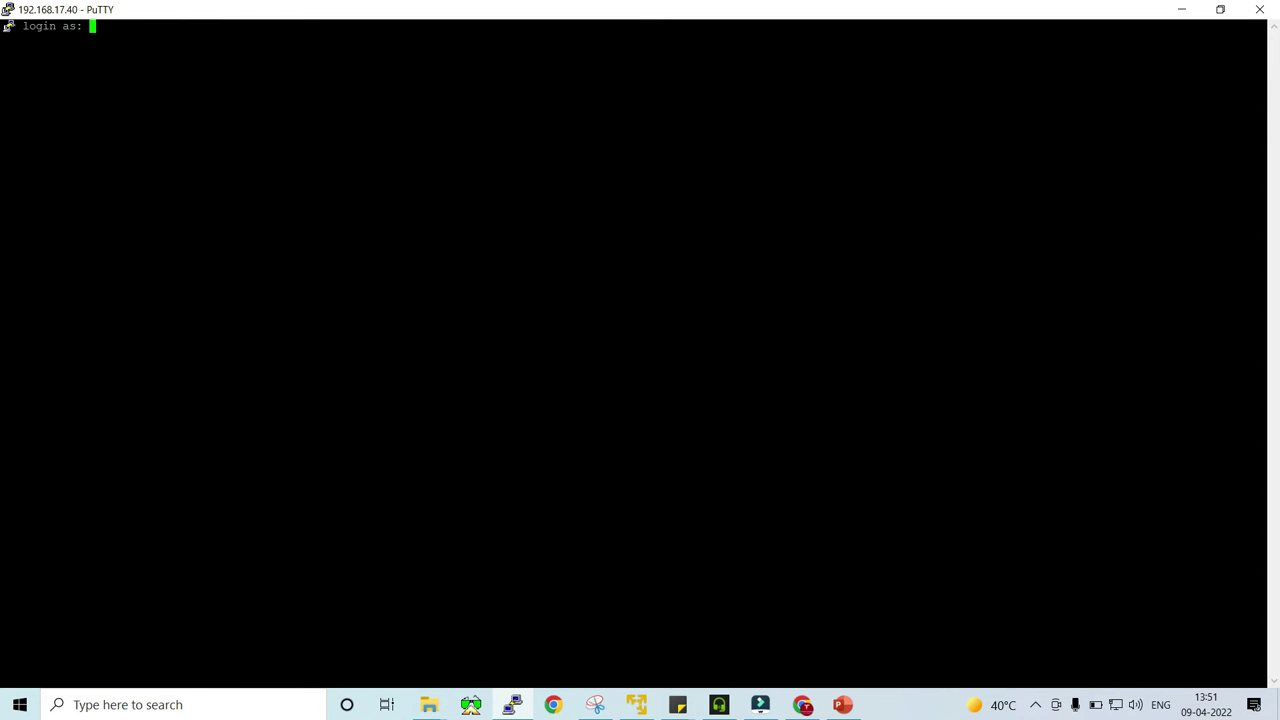
- Log in to the Ubuntu 18.04.5 VM with its user name and password to reach the shell prompt
{"action": "key", "text": "Return"}
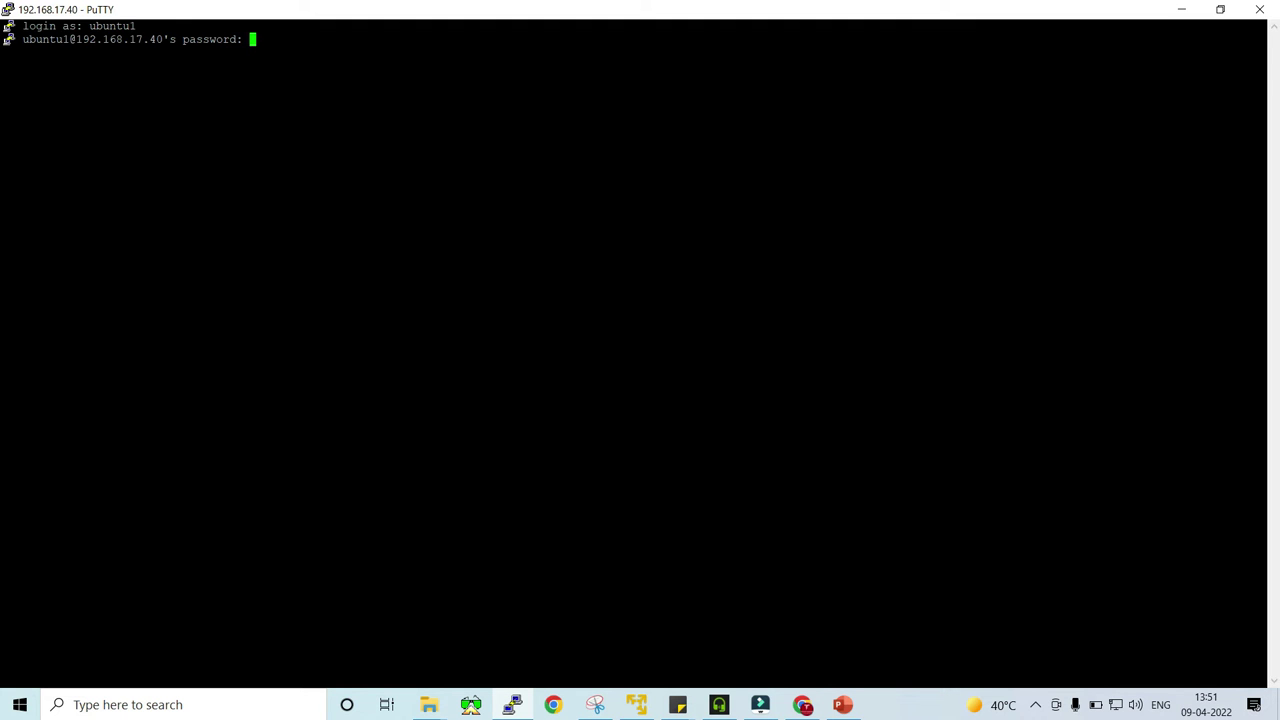
{"action": "key", "text": "Return"}
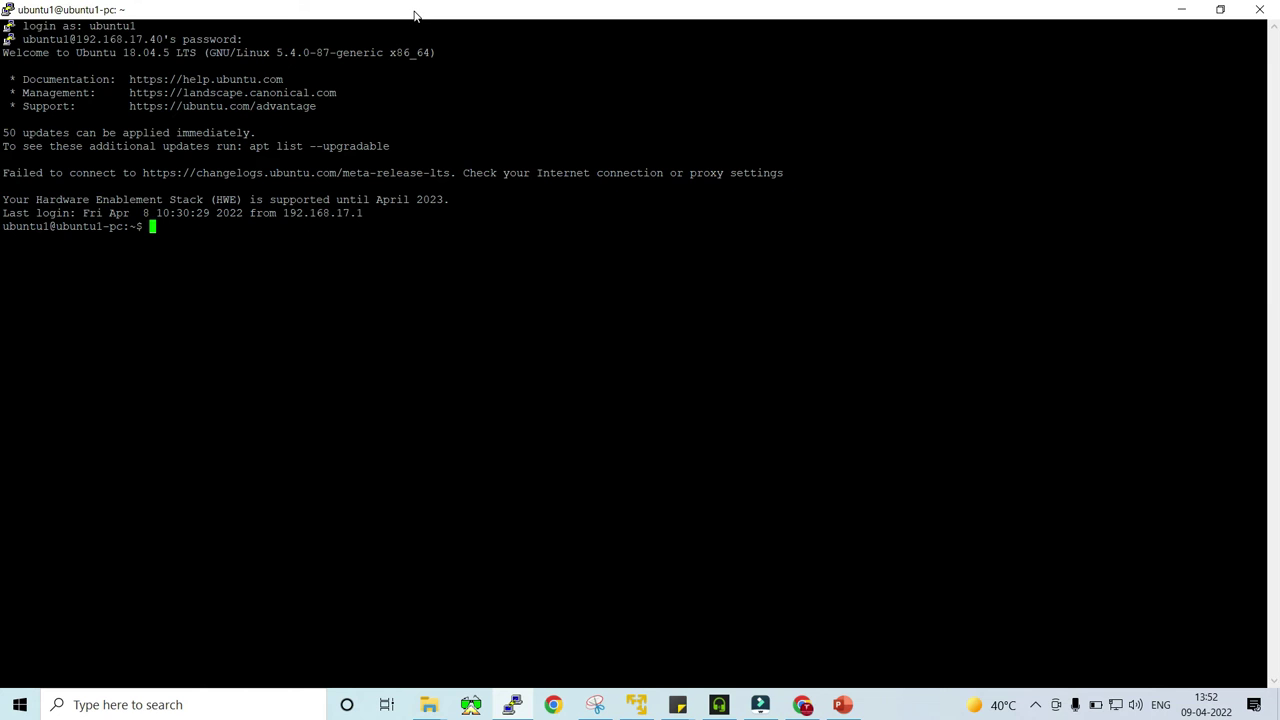
- Reconfigure the session's Window Appearance font to Courier New 20-point and apply it
{"action": "right_click", "coordinate": [415, 14]}
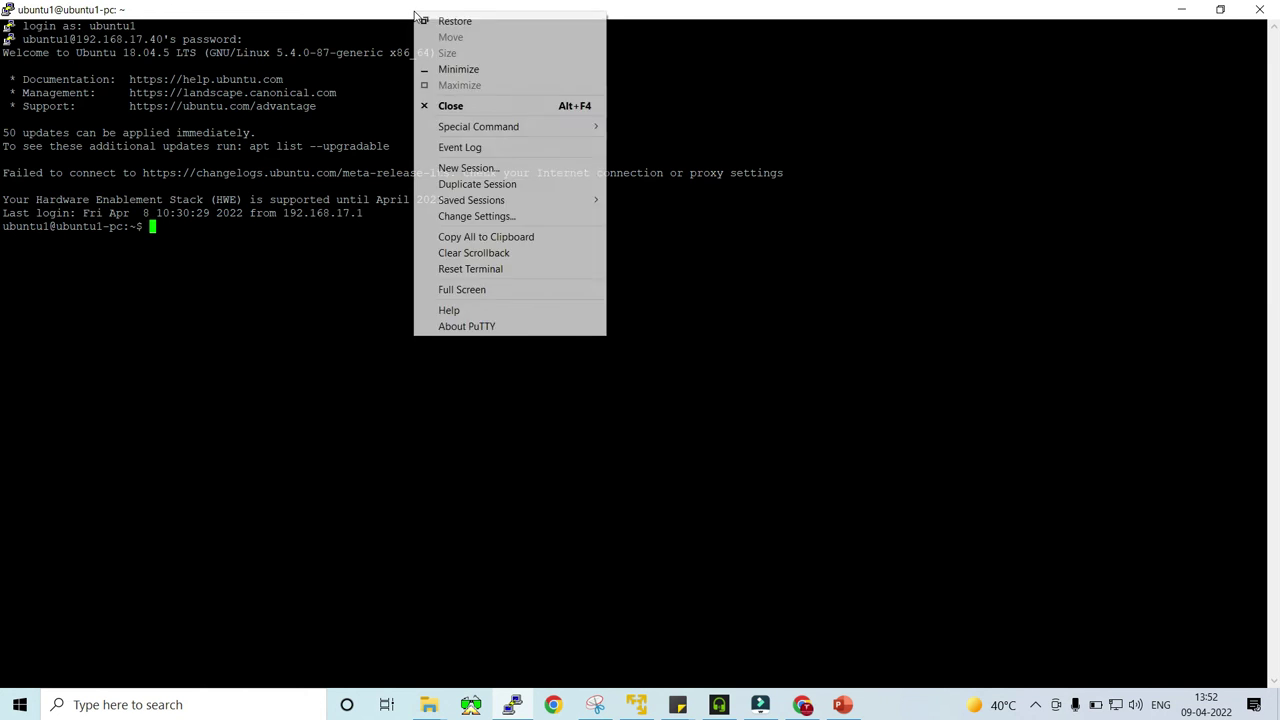
{"action": "left_click", "coordinate": [502, 216]}
{"action": "left_click", "coordinate": [507, 312]}
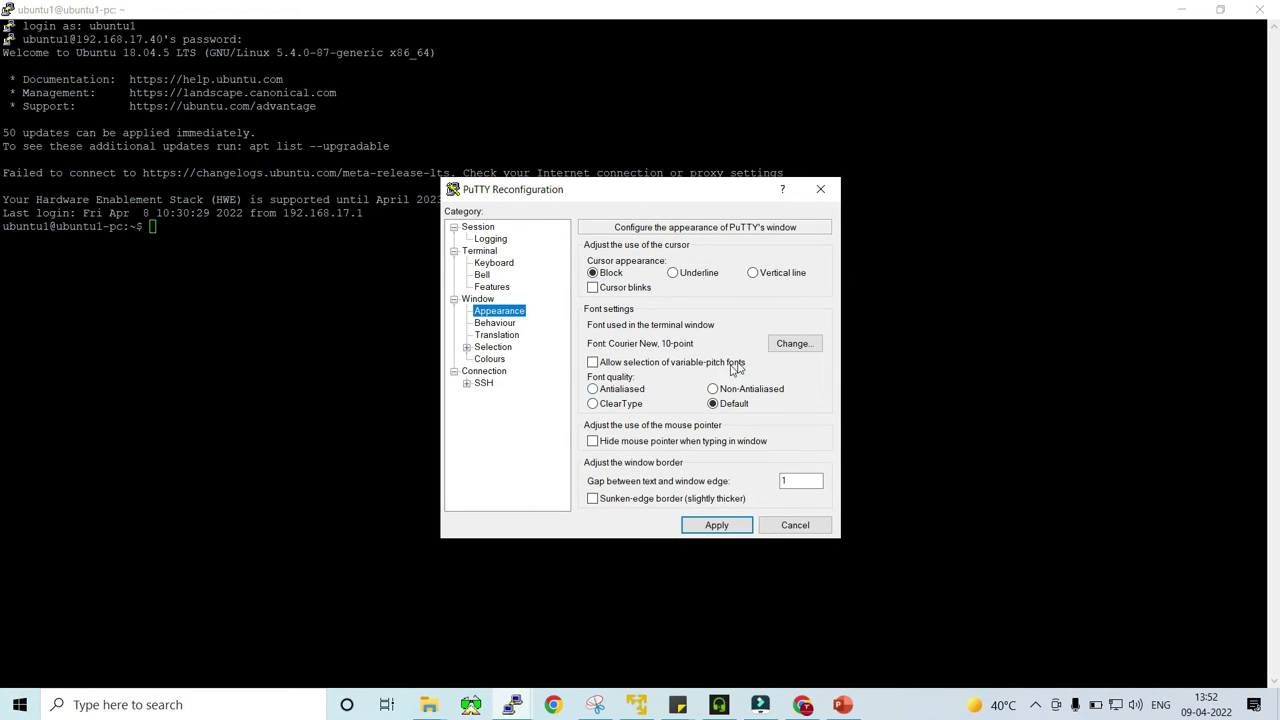
{"action": "left_click", "coordinate": [800, 345]}
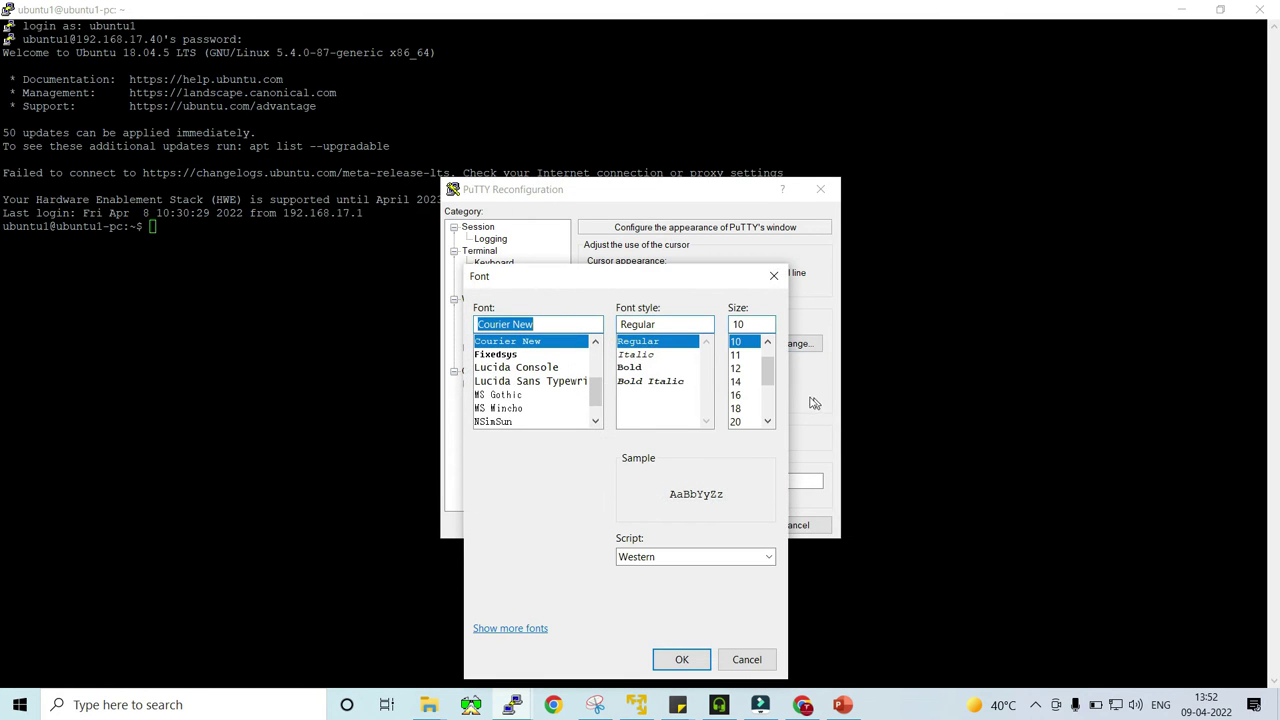
{"action": "left_click", "coordinate": [738, 421]}
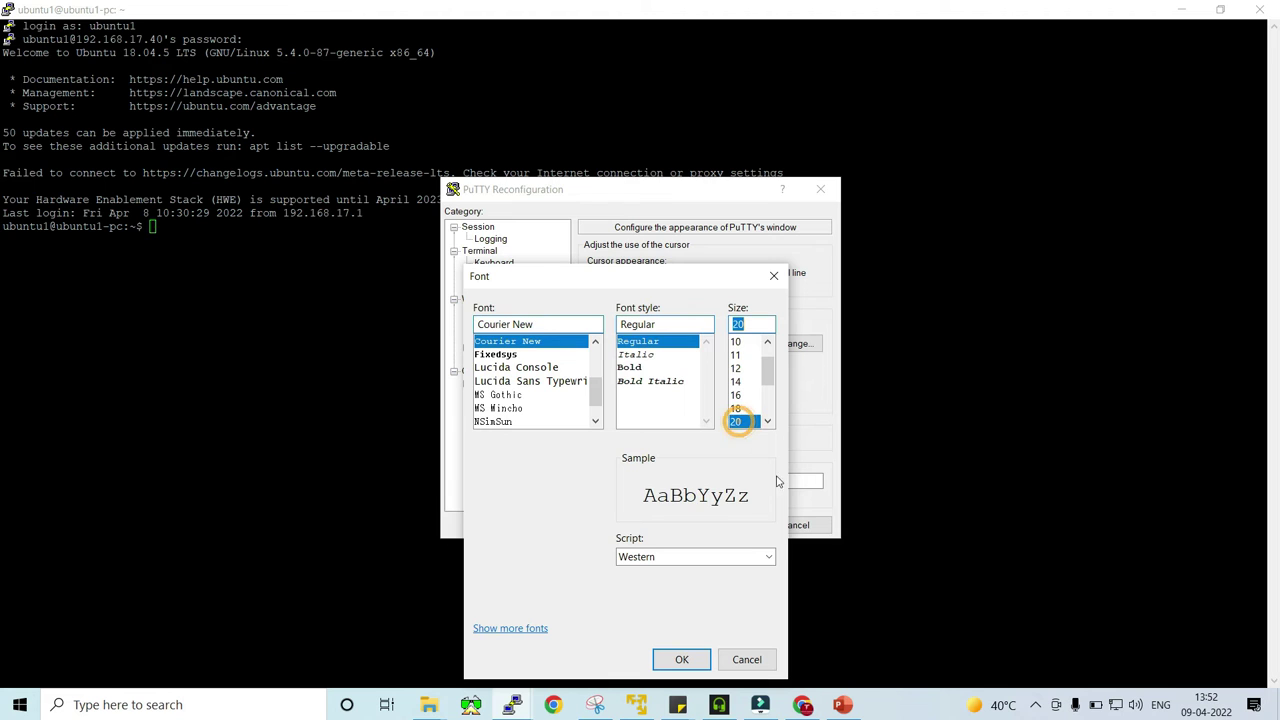
{"action": "left_click", "coordinate": [680, 660]}
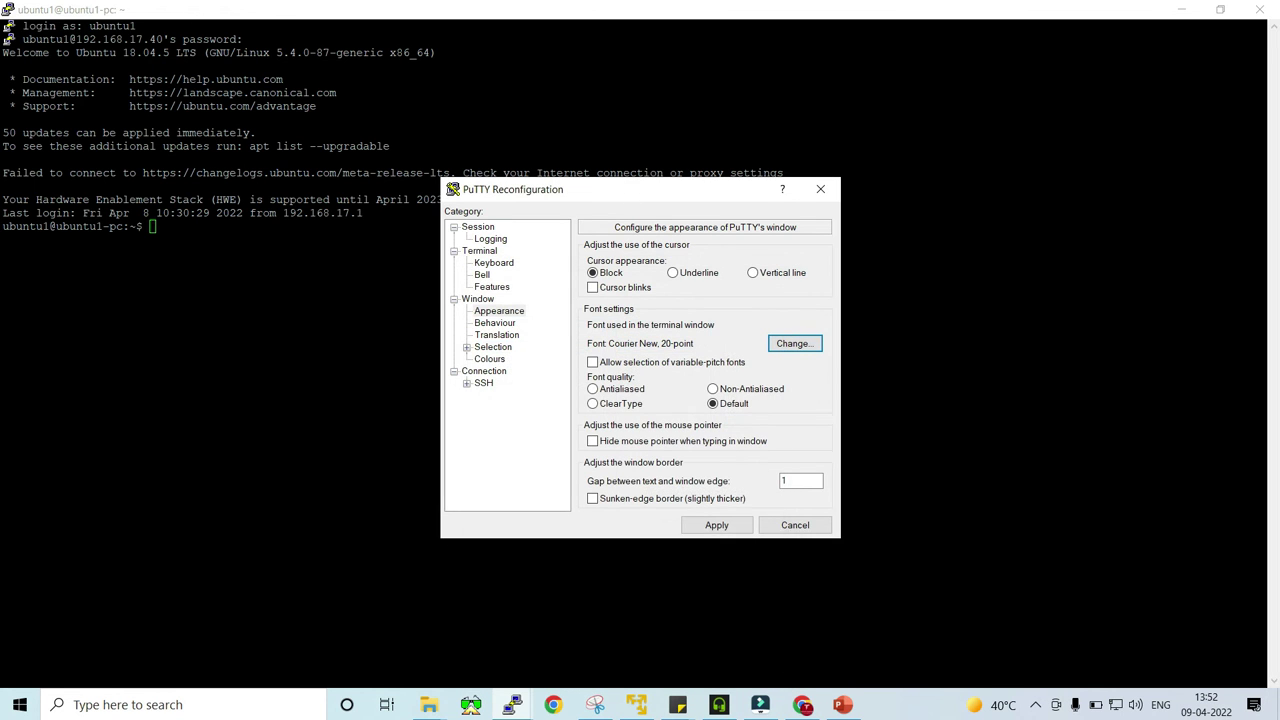
{"action": "left_click", "coordinate": [717, 526]}
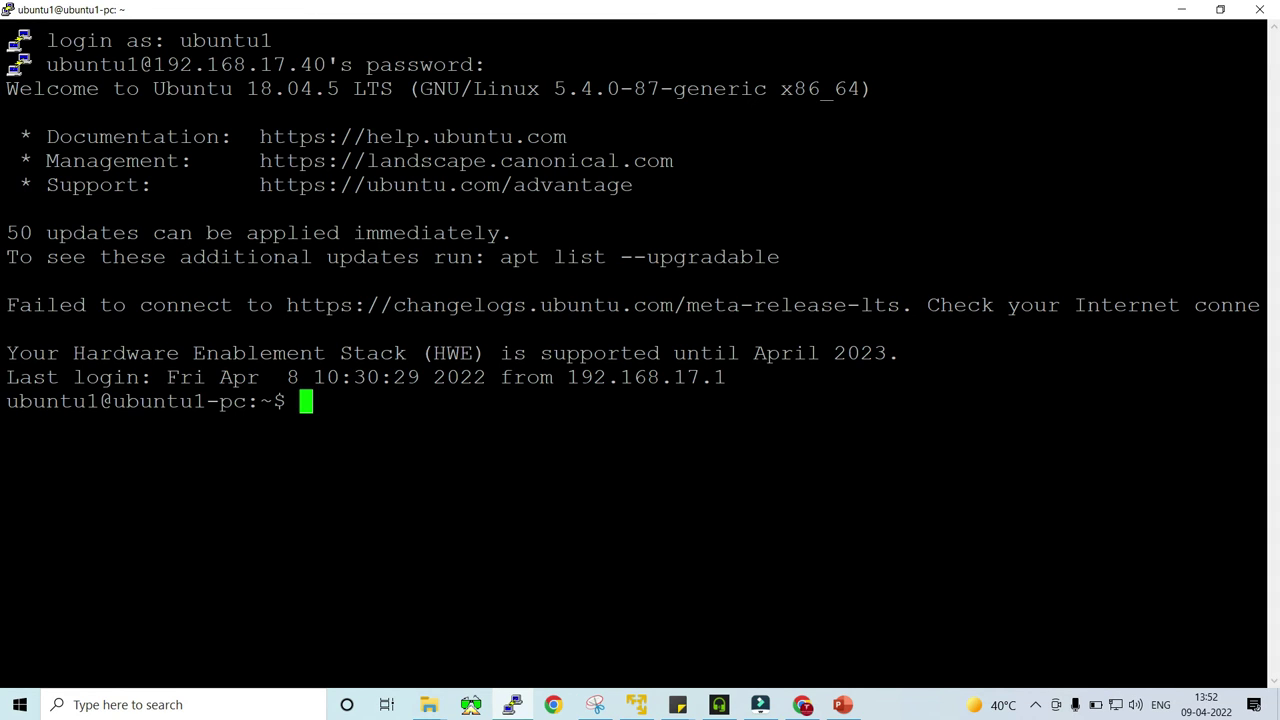
- Run 'ls -lrt' to list home directory files oldest first, then bring up the PowerPoint slide
{"action": "type", "text": "ls -l"}
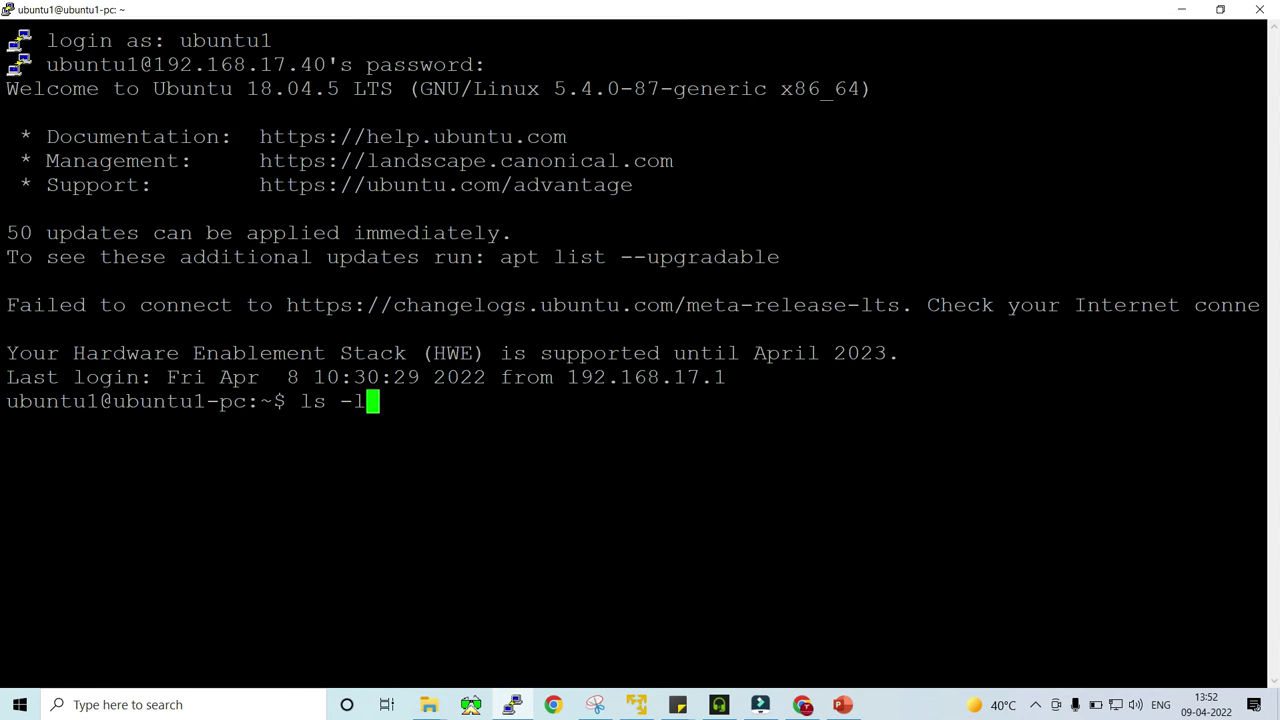
{"action": "type", "text": "rt"}
{"action": "key", "text": "Return"}
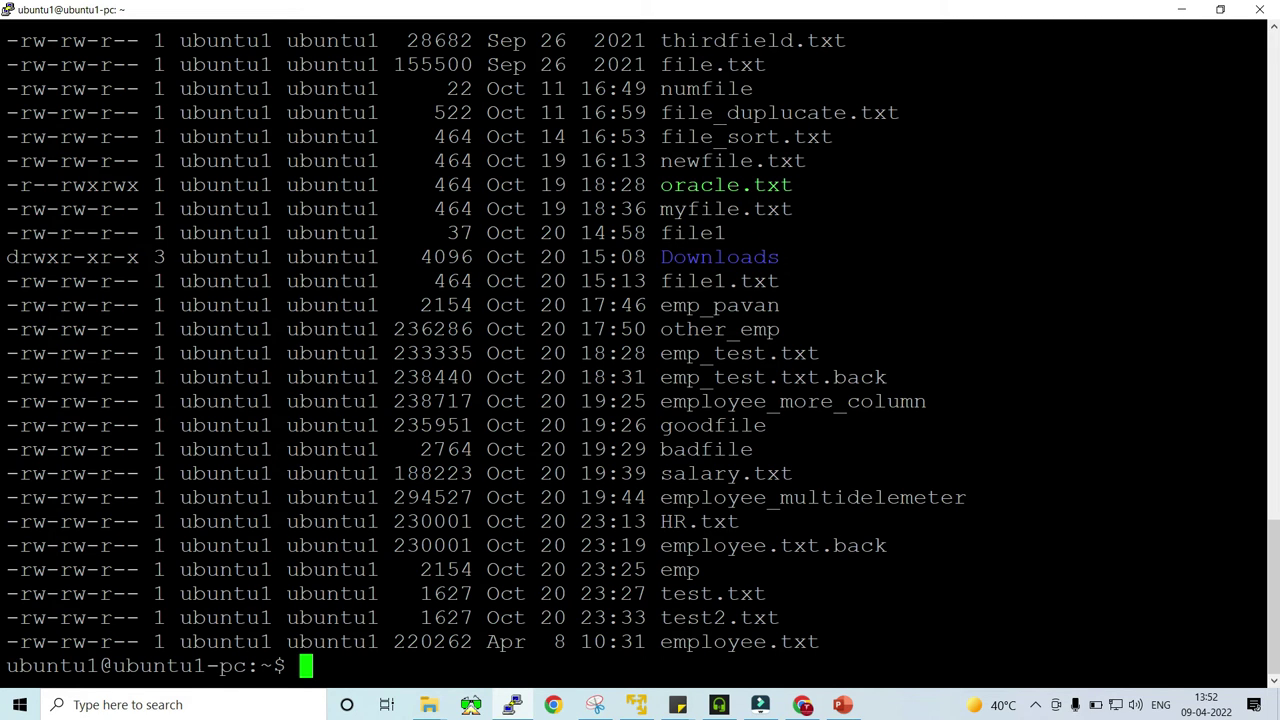
{"action": "left_click", "coordinate": [842, 704]}
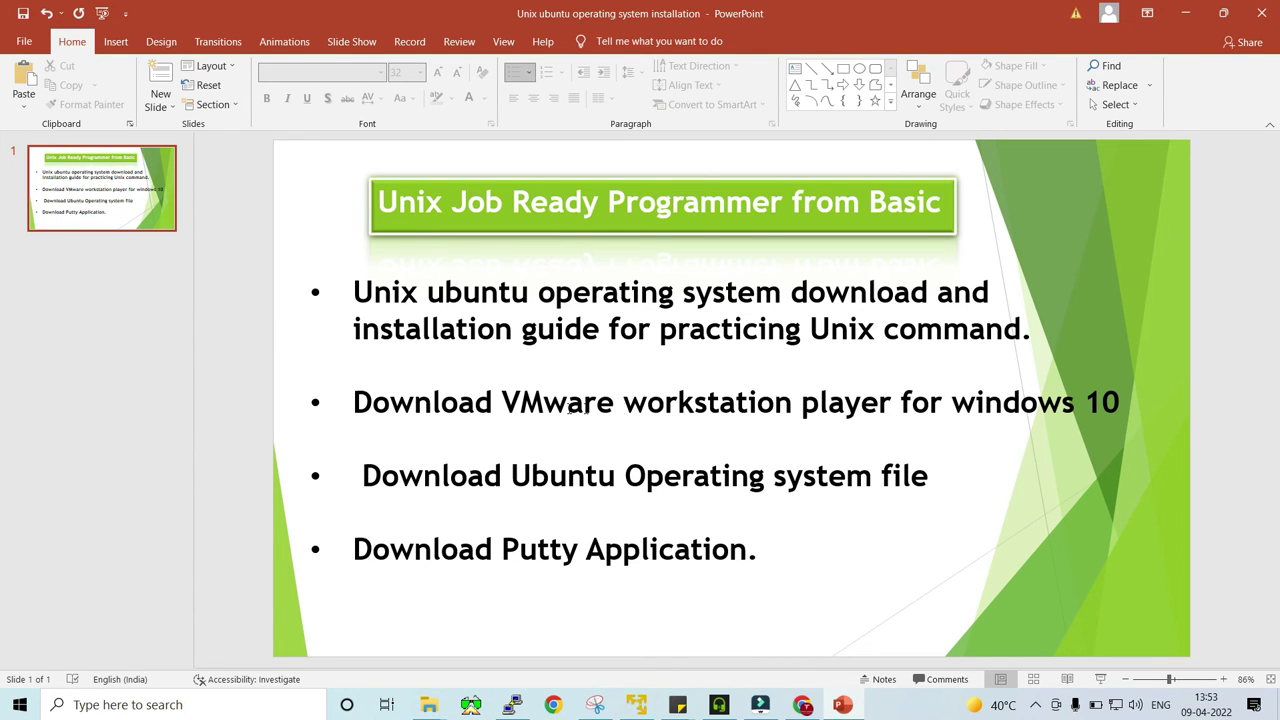
- Highlight the VMware Player bullet, check the VM's IP 192.168.17.40, then return to the PuTTY listing
{"action": "left_click_drag", "start_coordinate": [505, 399], "coordinate": [1031, 393]}
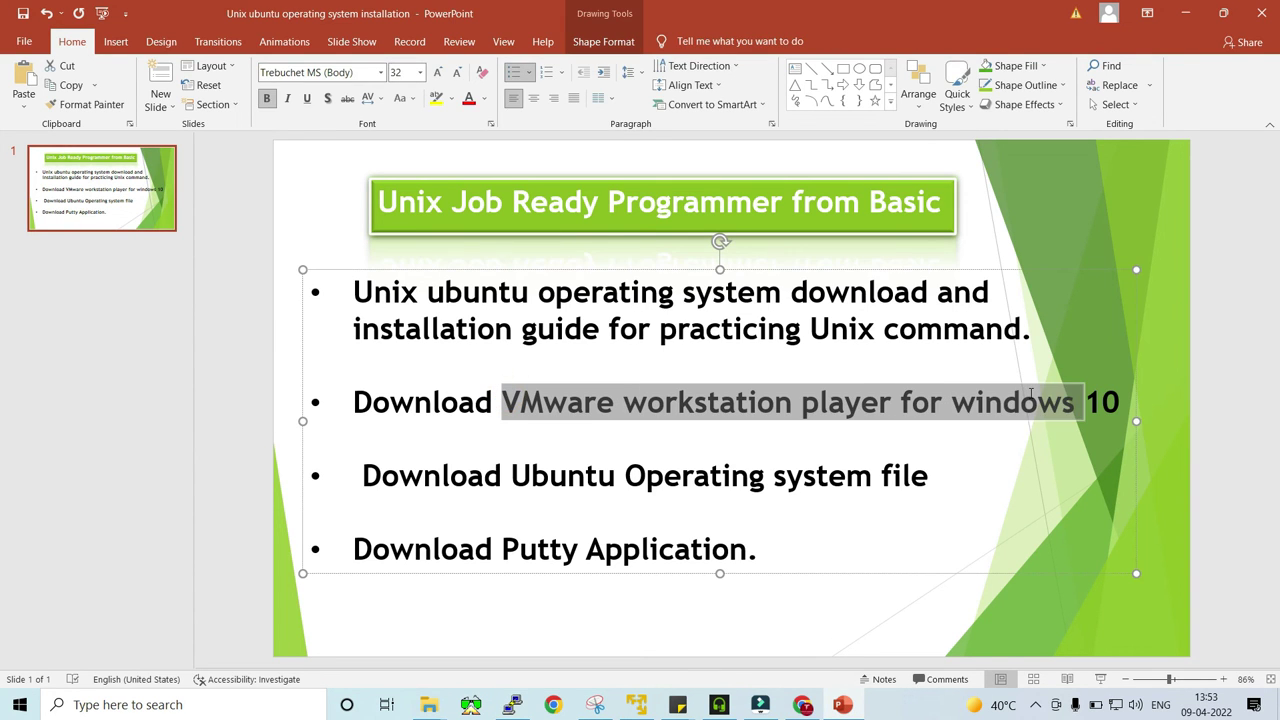
{"action": "left_click", "coordinate": [760, 549]}
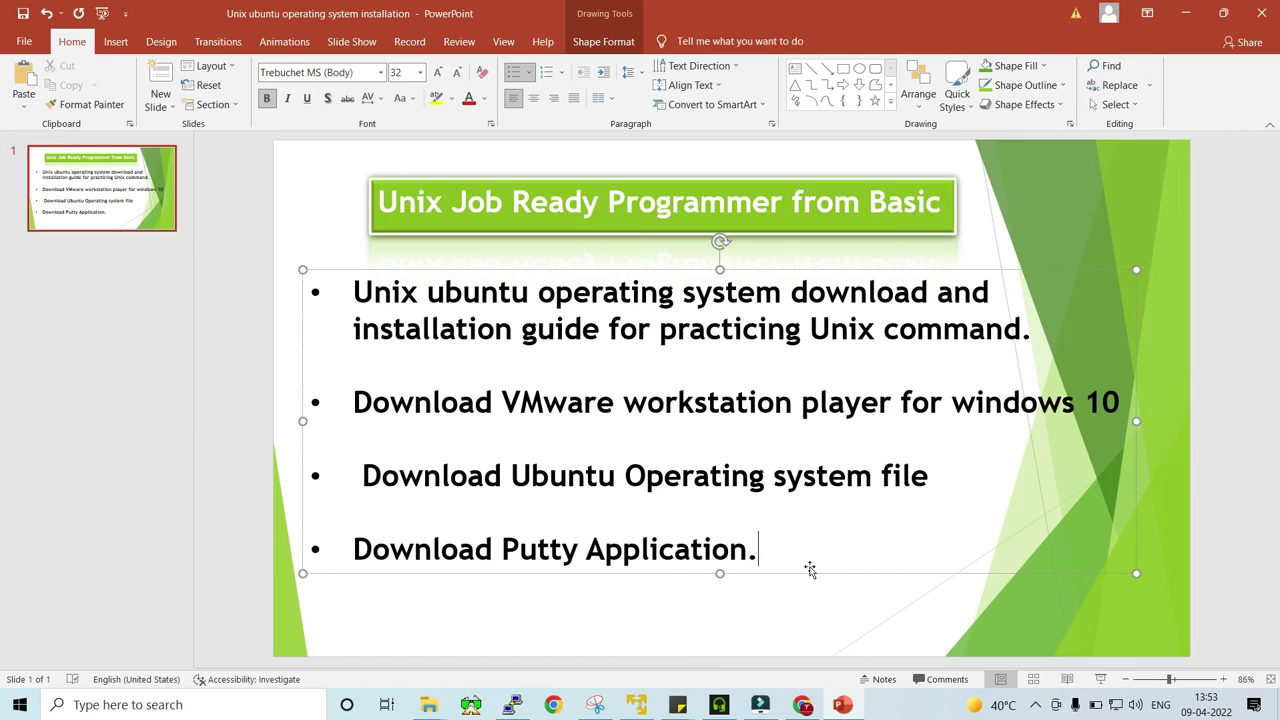
{"action": "left_click", "coordinate": [636, 704]}
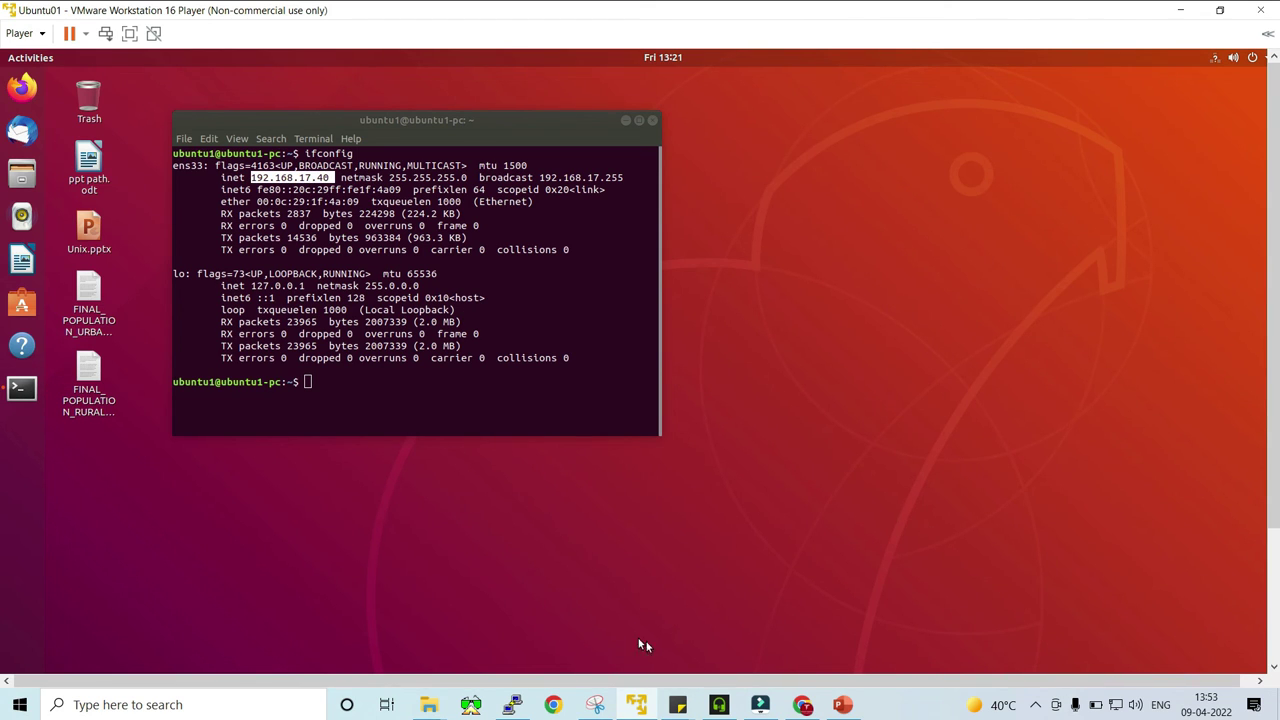
{"action": "left_click", "coordinate": [517, 706]}
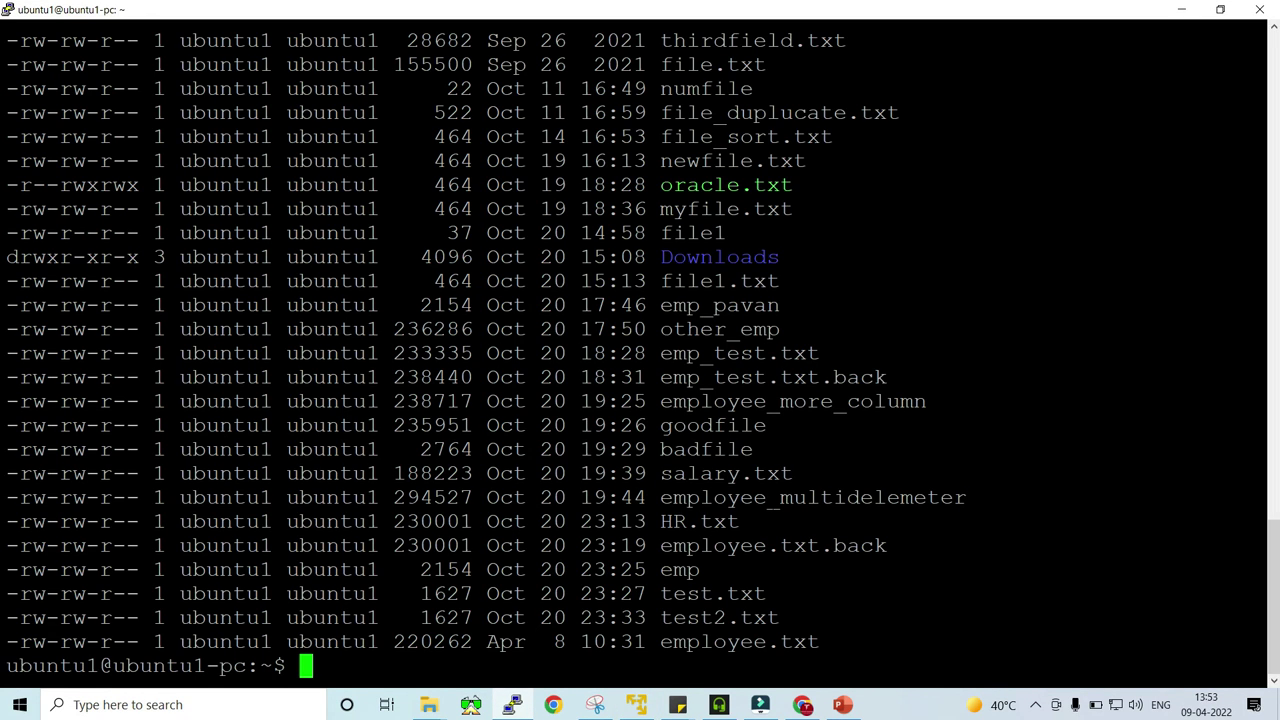